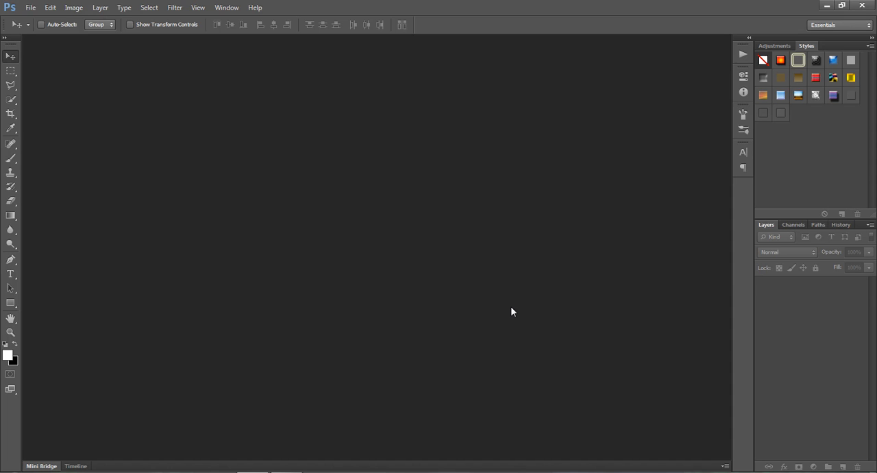
Step: Open url.jpg from the Desktop and duplicate its Background layer
key(ctrl+o)
drag(581, 161, 592, 232)
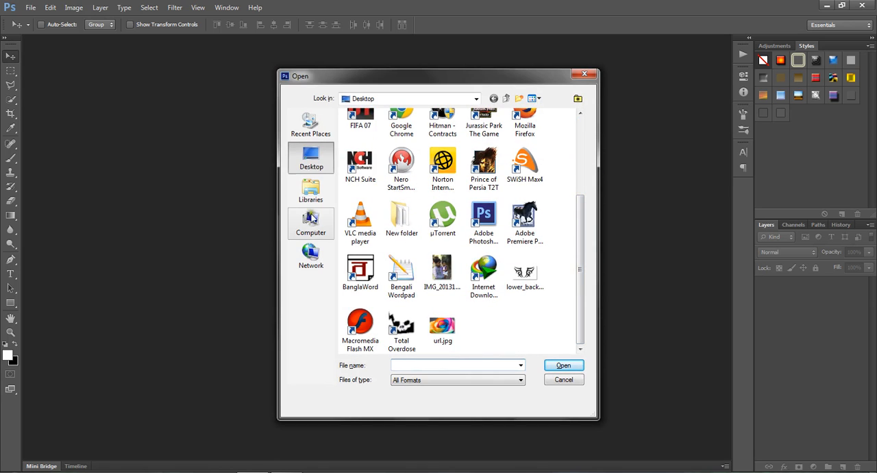
double_click(442, 327)
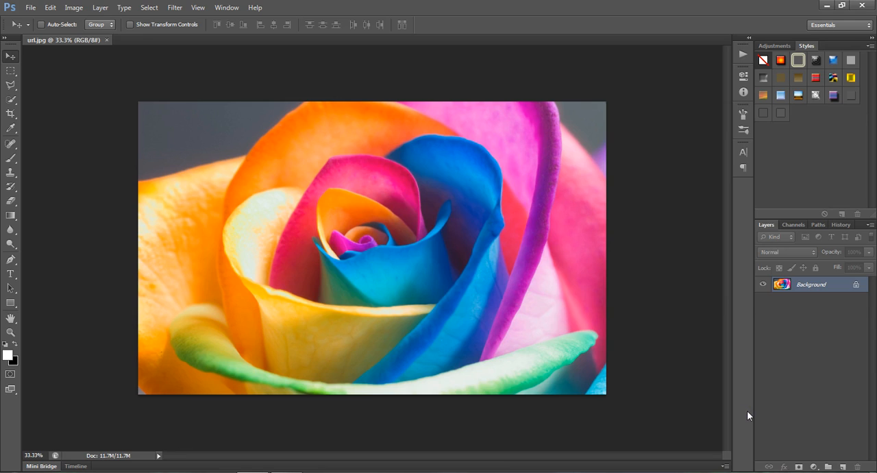
key(ctrl+j)
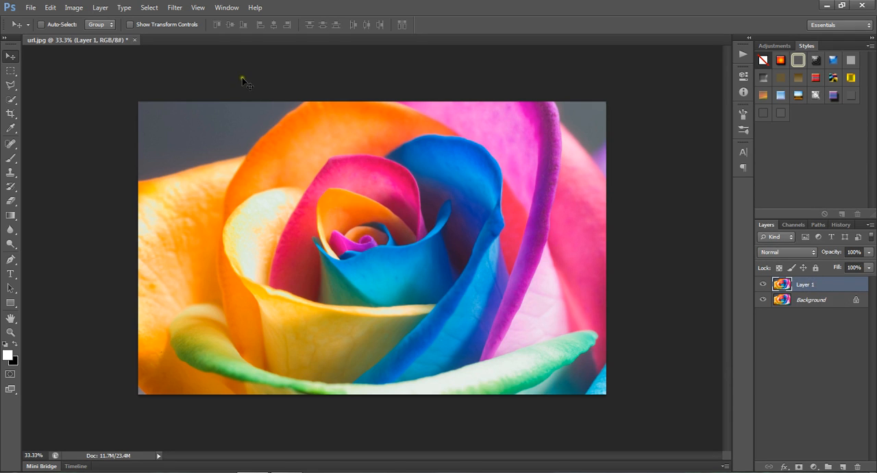
Step: Apply a Gaussian Blur with a 60-pixel radius to the duplicated layer
click(177, 8)
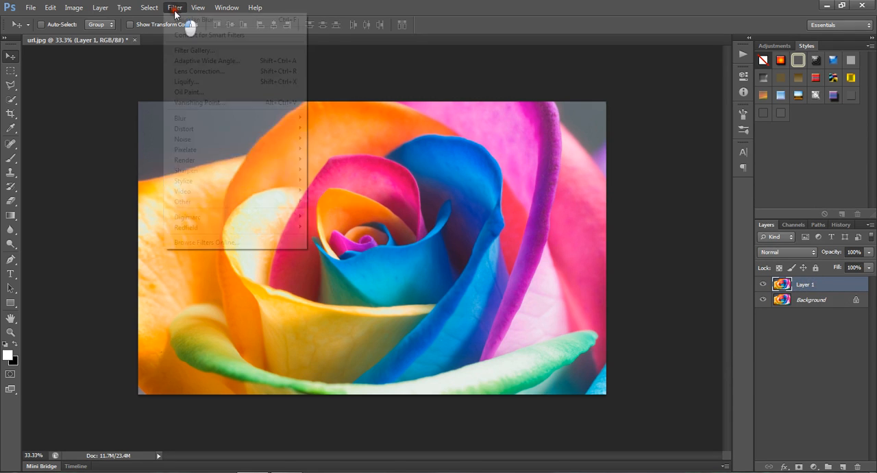
mouse_move(182, 122)
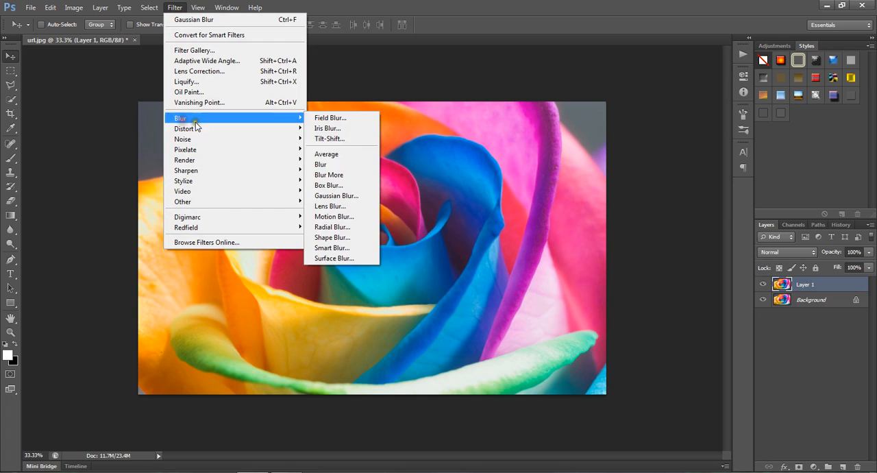
click(360, 197)
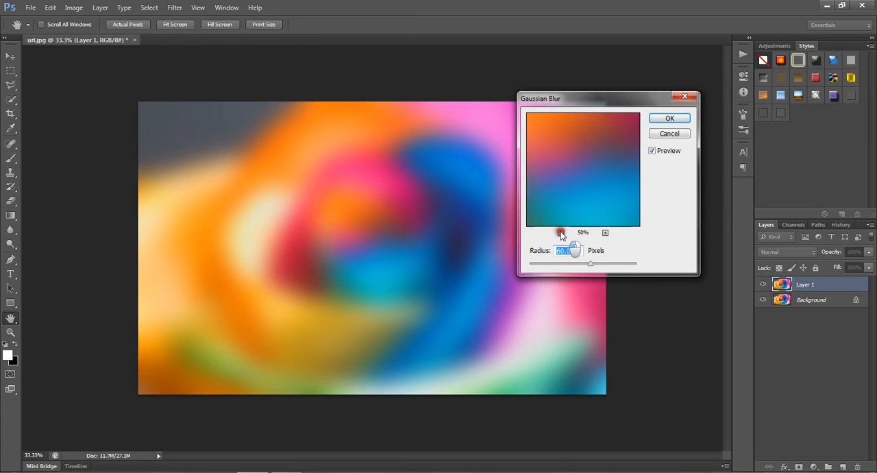
click(561, 233)
click(561, 233)
click(560, 233)
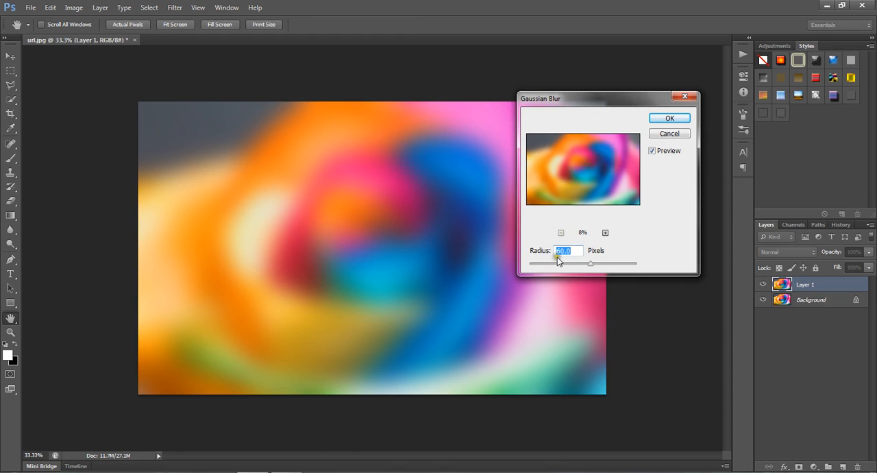
click(669, 120)
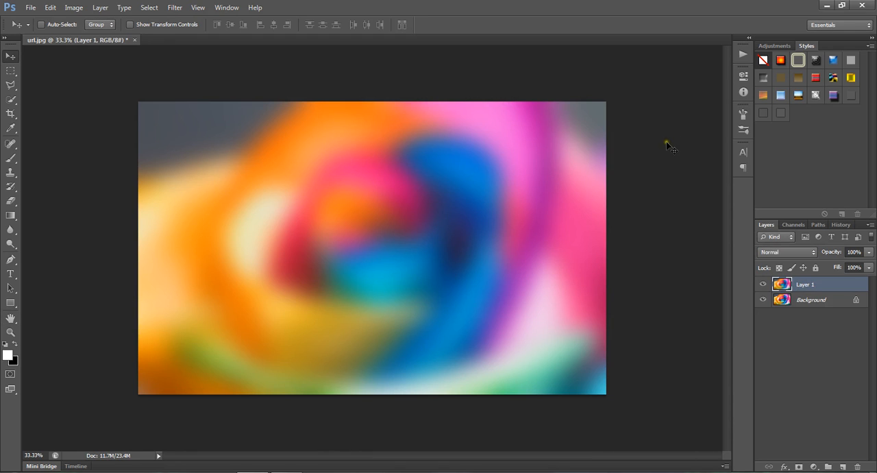
Step: Add a Curves adjustment layer and pull the middle of the RGB curve down to darken the image and deepen its contrast
click(815, 466)
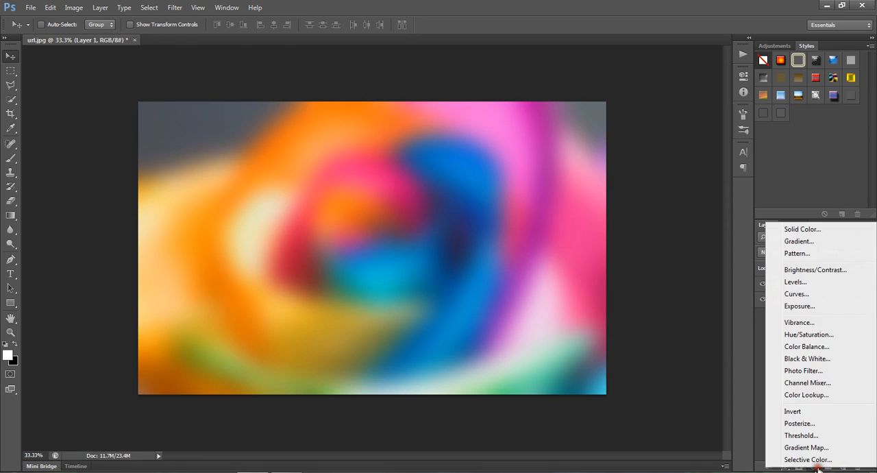
click(815, 299)
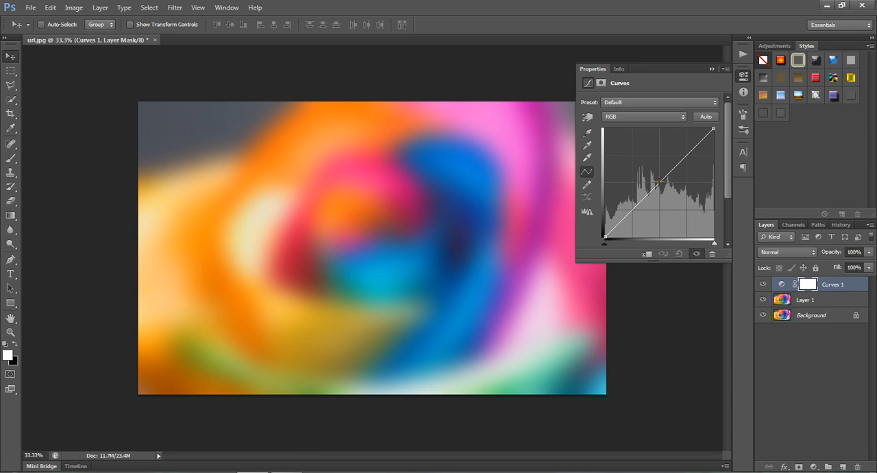
drag(657, 181, 673, 199)
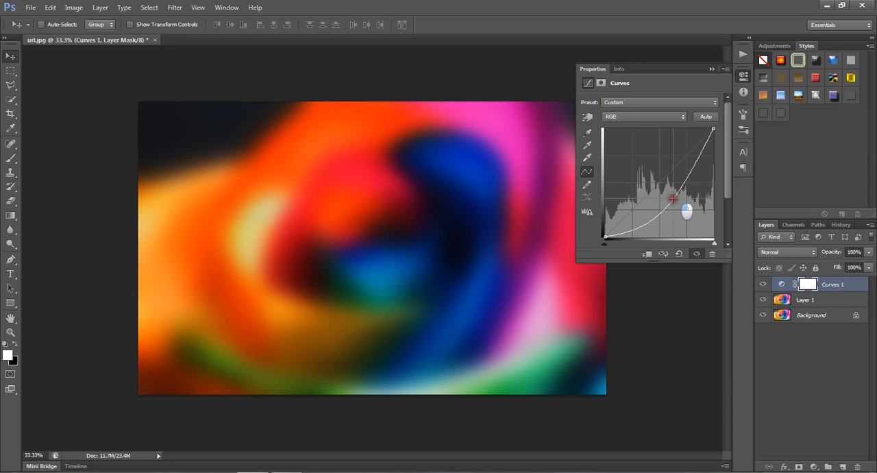
drag(672, 198, 673, 198)
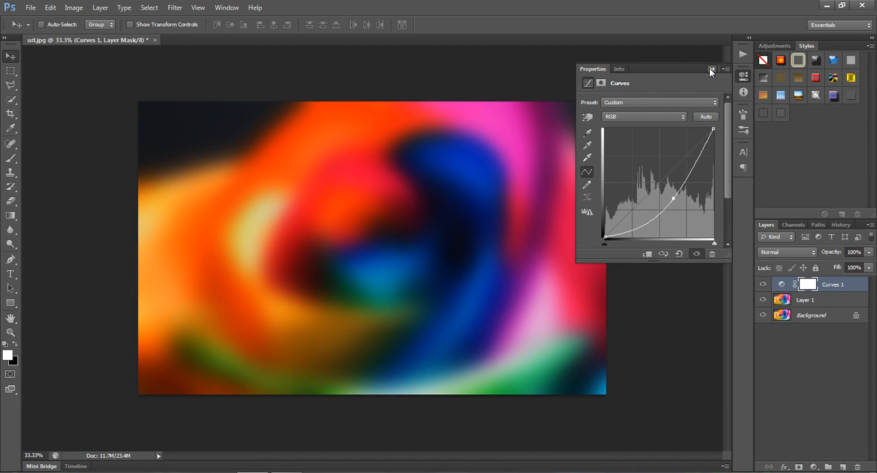
click(710, 68)
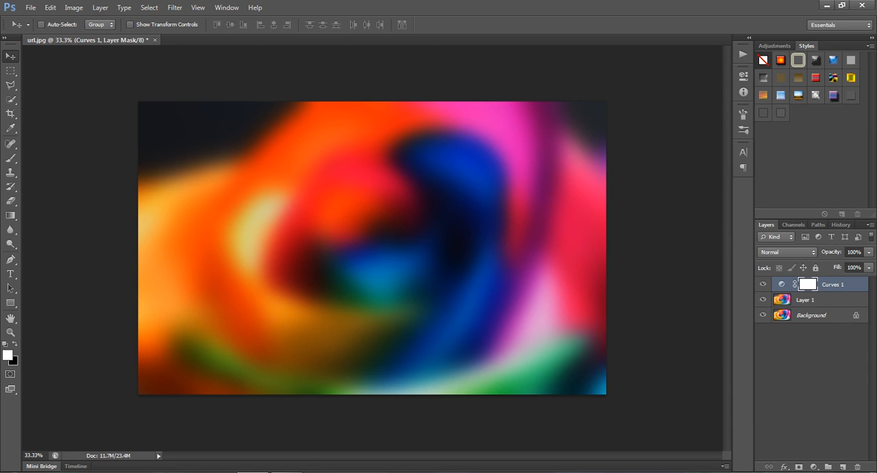
Step: Add a new empty layer above the Curves adjustment and activate the Brush tool
click(841, 466)
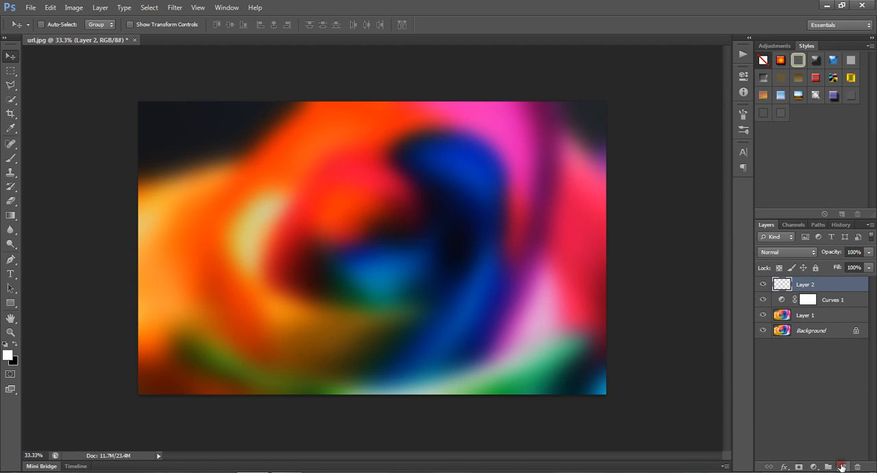
click(10, 159)
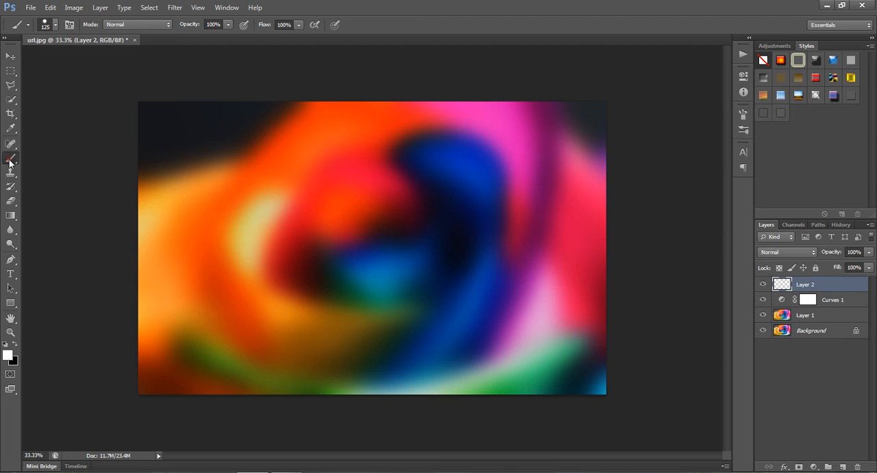
click(11, 56)
key(b)
Step: Review the brush's tip shape, Shape Dynamics and Scattering settings, keeping the size jitter control on Fade
click(69, 28)
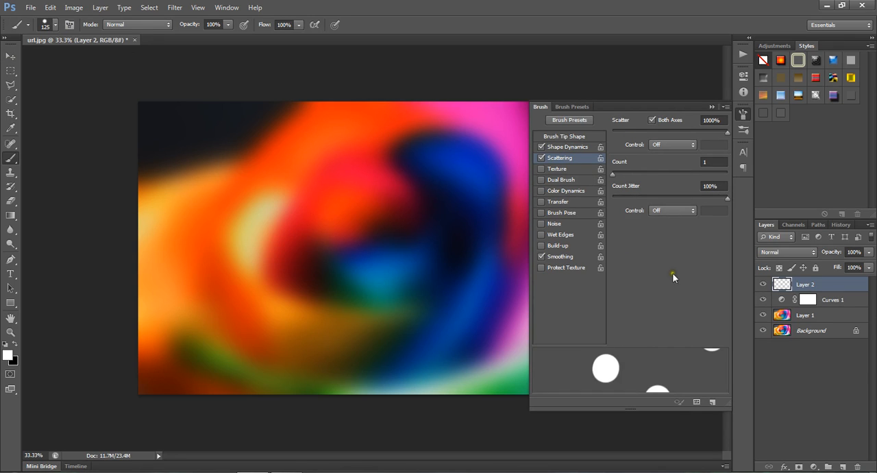
click(564, 137)
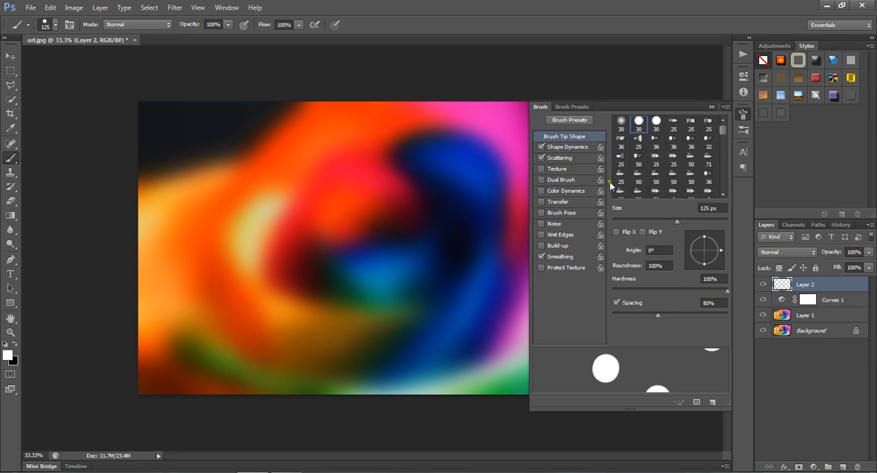
click(576, 148)
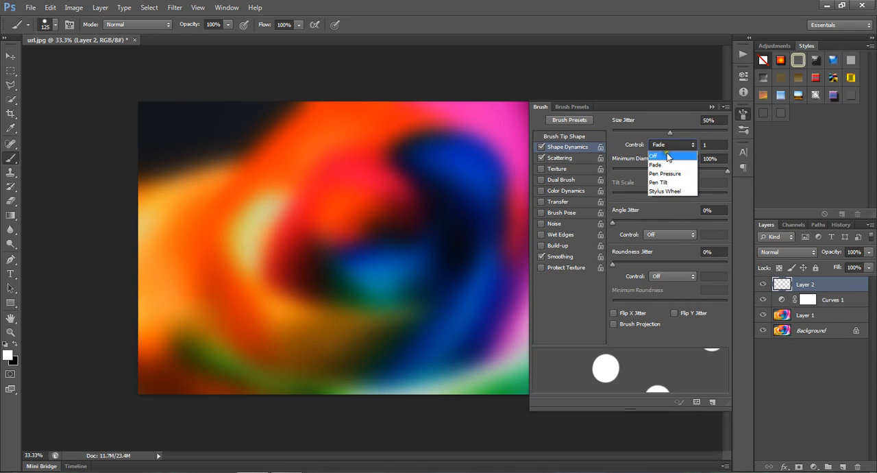
click(663, 162)
click(714, 146)
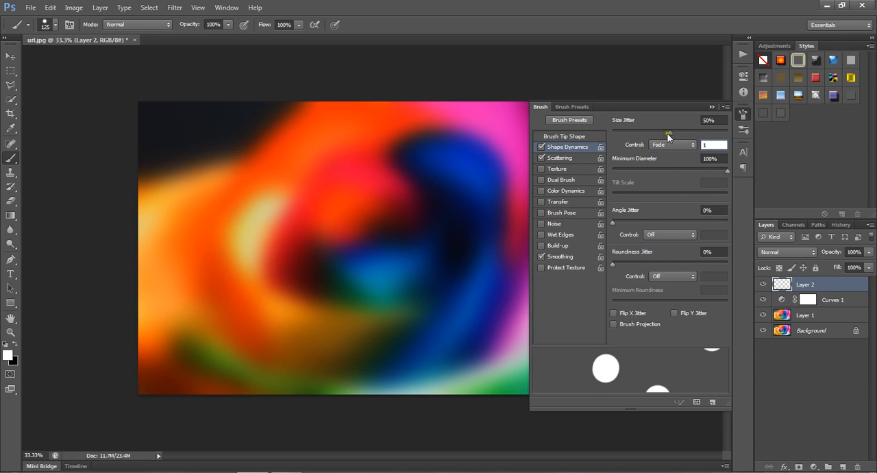
click(559, 158)
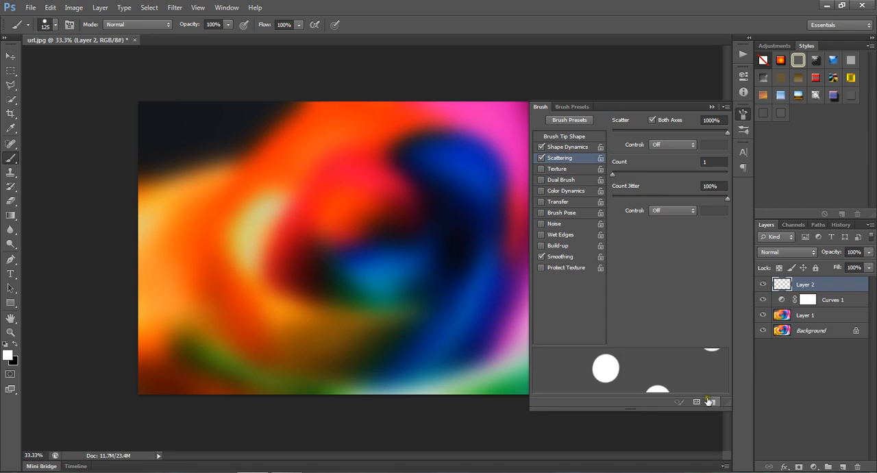
click(711, 107)
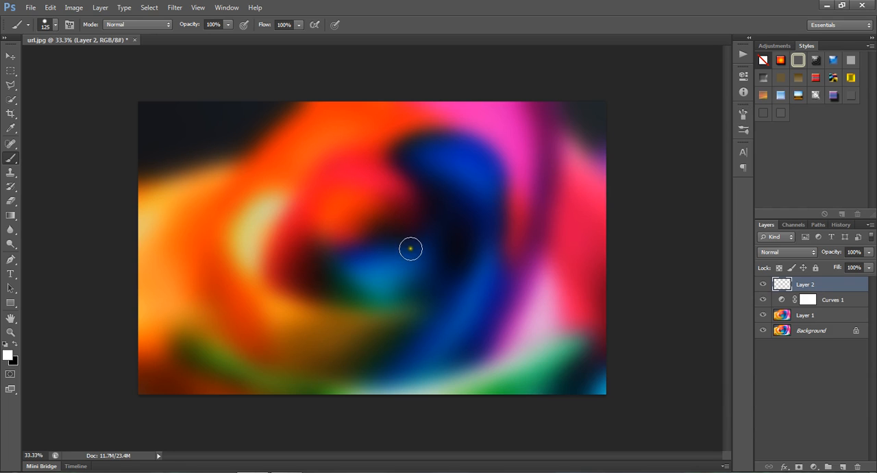
Step: Paint scattered white dots across the image on the new layer and blend the layer as Overlay at 50% opacity
mouse_move(199, 142)
mouse_down()
mouse_move(249, 201)
mouse_move(410, 279)
mouse_move(546, 329)
mouse_move(539, 153)
mouse_move(329, 152)
mouse_move(215, 331)
mouse_move(242, 377)
mouse_move(592, 331)
mouse_move(247, 290)
mouse_move(144, 294)
mouse_move(429, 251)
mouse_move(528, 157)
mouse_move(649, 112)
mouse_move(497, 175)
mouse_move(319, 163)
mouse_move(298, 120)
mouse_move(428, 240)
mouse_up()
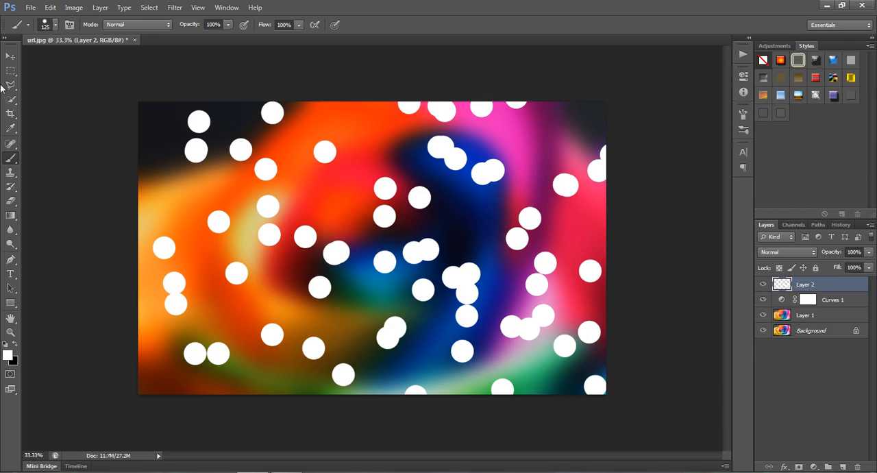
click(786, 254)
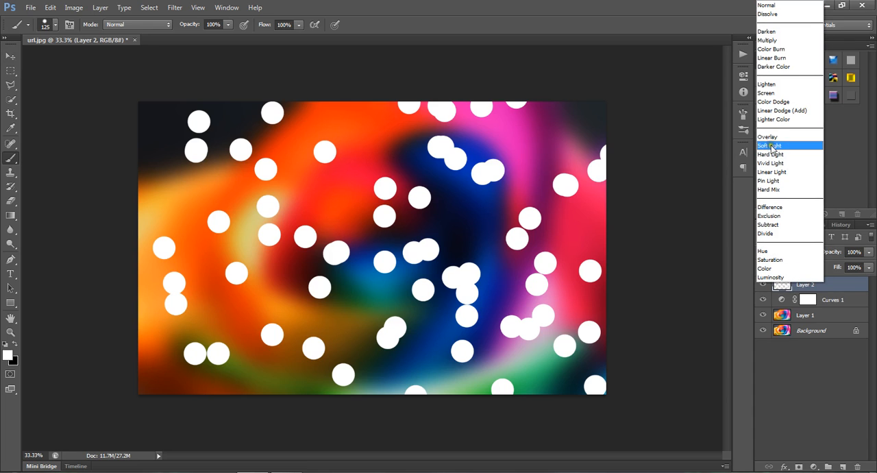
click(793, 137)
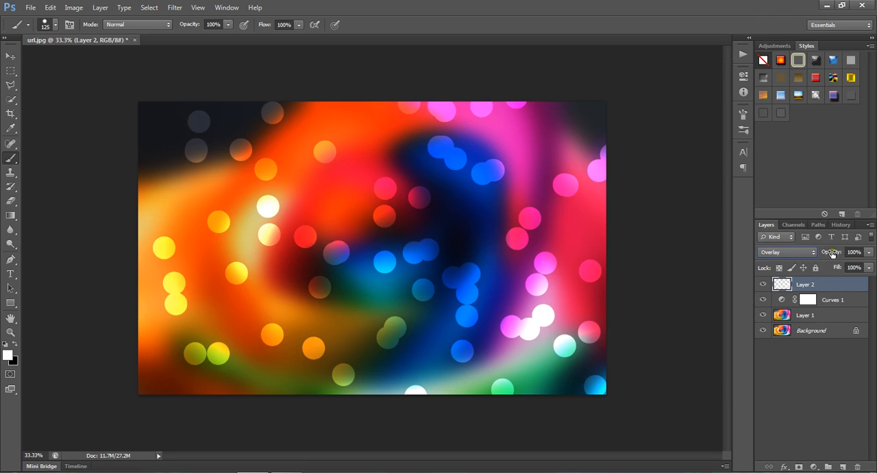
drag(834, 256, 806, 255)
click(868, 253)
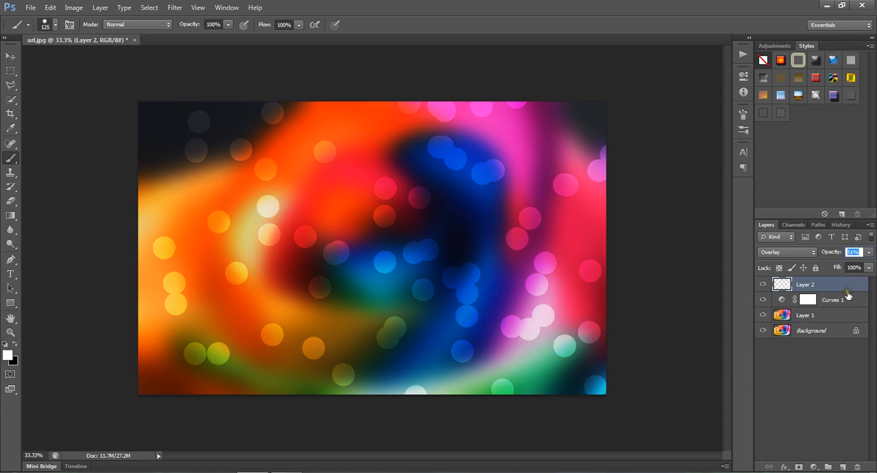
text(50)
Step: Apply a Gaussian Blur with a small radius to the dots layer to soften the edges of the dots
click(174, 7)
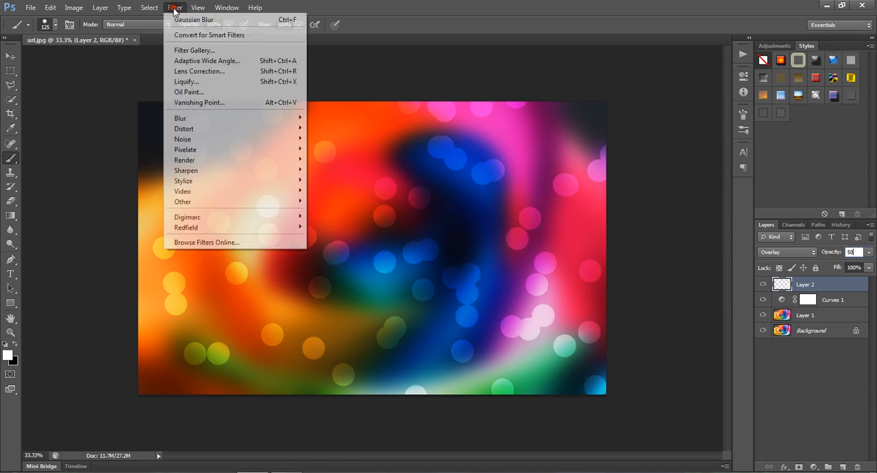
mouse_move(177, 118)
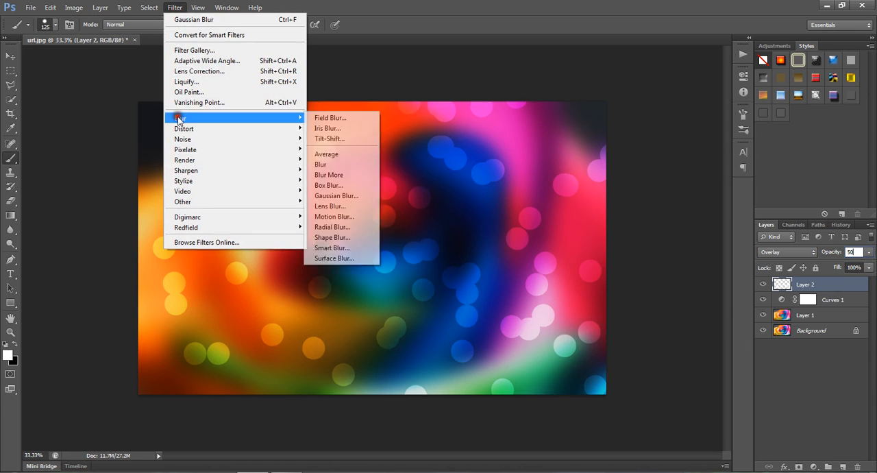
click(354, 198)
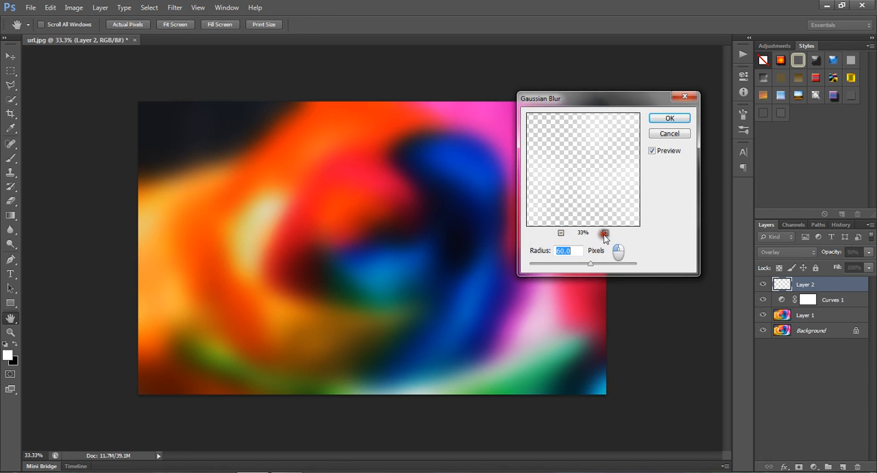
drag(589, 263, 547, 269)
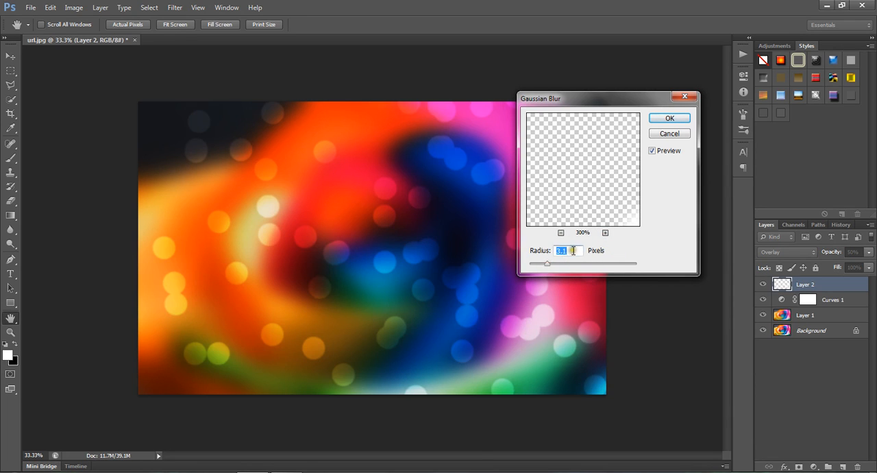
text(16)
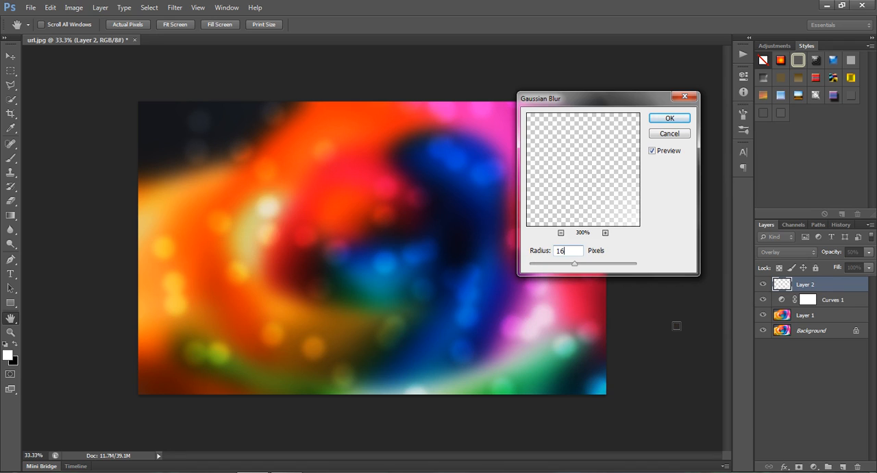
key(BackSpace)
click(671, 119)
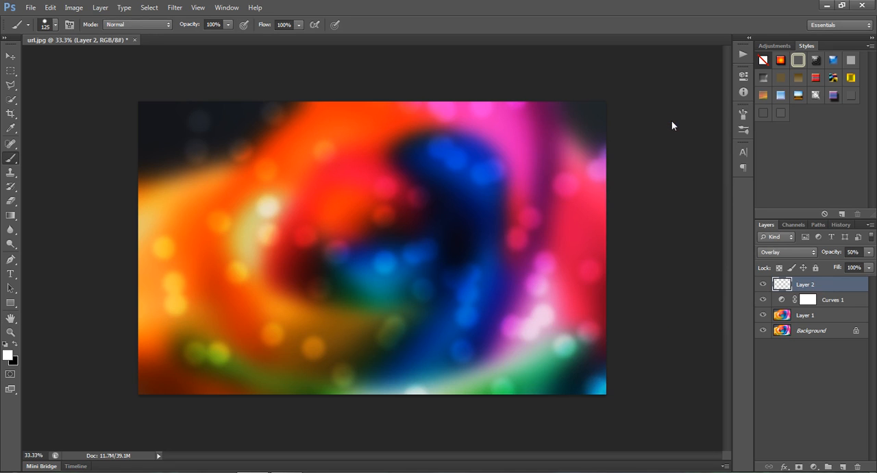
Step: Add another empty layer above the blurred dots layer
click(842, 467)
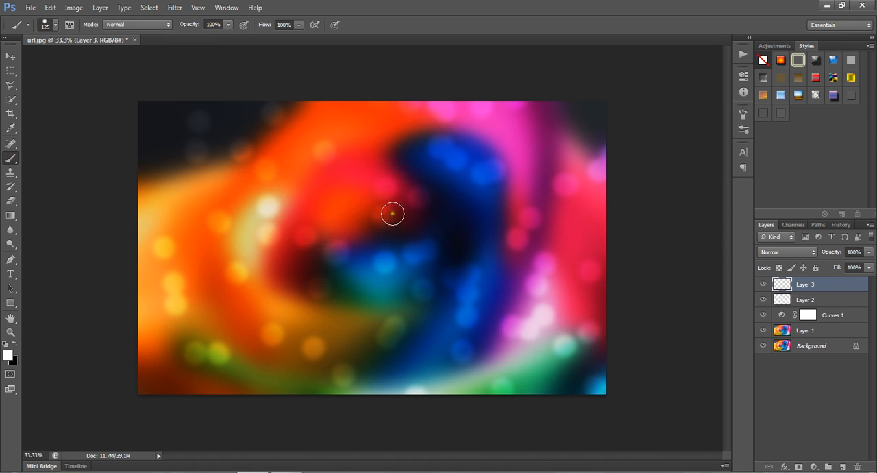
mouse_move(243, 133)
mouse_down()
mouse_move(426, 313)
mouse_move(408, 125)
mouse_move(613, 231)
mouse_move(215, 364)
mouse_move(193, 249)
mouse_up()
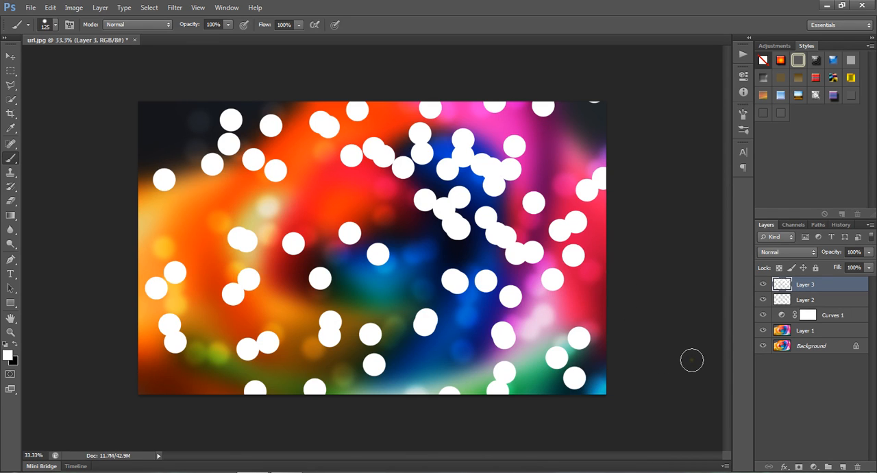
key(ctrl+alt+z)
key(ctrl+alt+z)
key(ctrl+alt+z)
key(ctrl+alt+z)
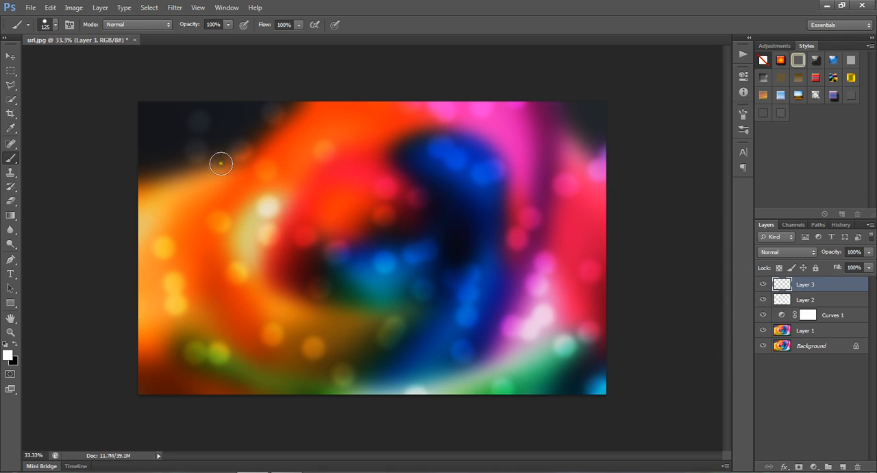
mouse_move(212, 121)
mouse_down()
mouse_move(247, 266)
mouse_move(532, 205)
mouse_move(584, 305)
mouse_move(487, 374)
mouse_move(188, 333)
mouse_move(336, 185)
mouse_up()
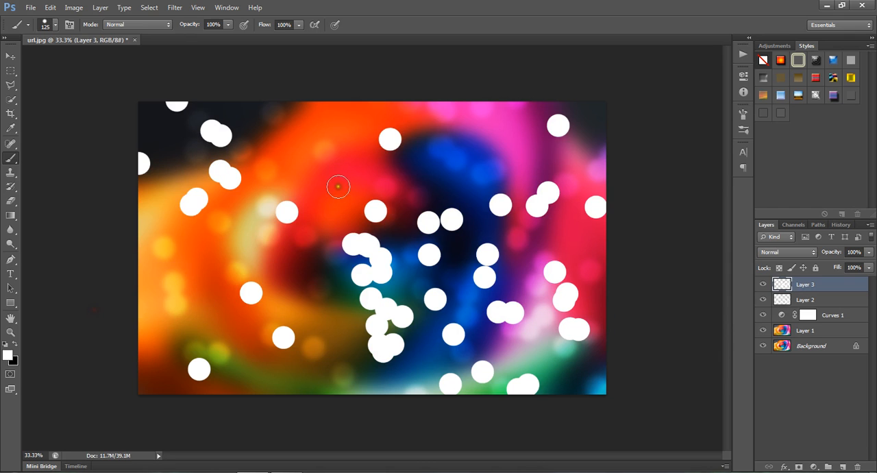
key(ctrl+alt+z)
key(ctrl+alt+z)
key(ctrl+alt+z)
key(ctrl+alt+z)
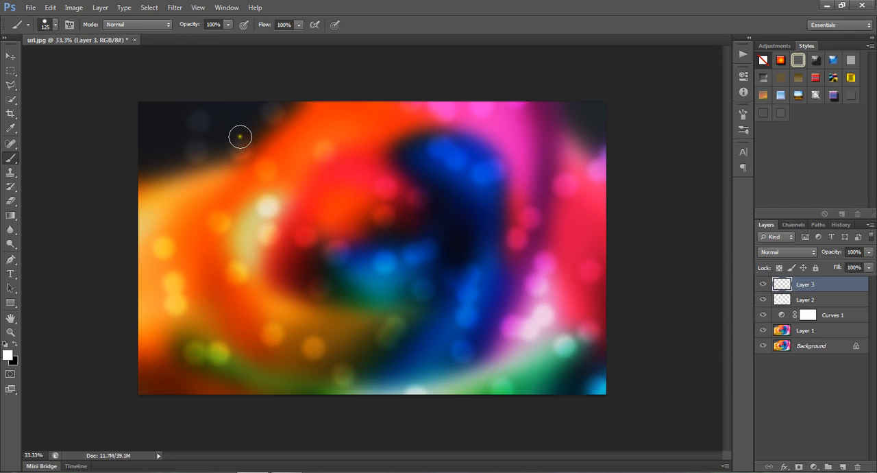
mouse_move(239, 135)
mouse_down()
mouse_move(212, 159)
mouse_move(444, 195)
mouse_move(345, 352)
mouse_move(221, 304)
mouse_up()
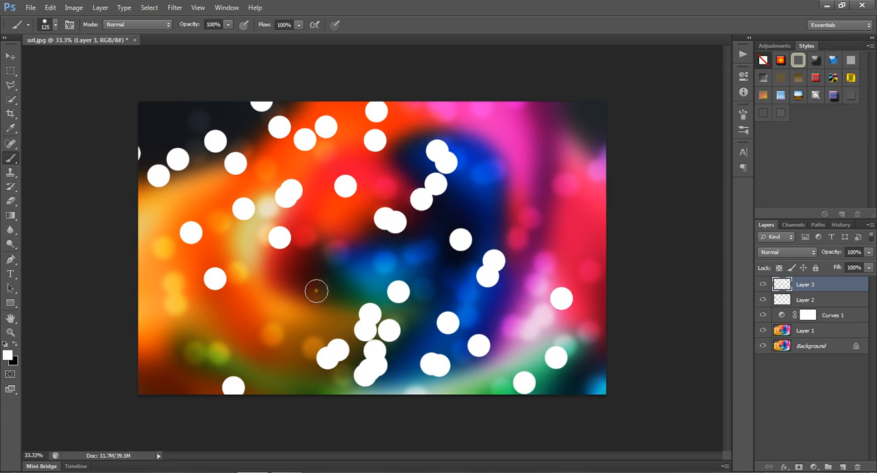
key(ctrl+alt+z)
key(ctrl+alt+z)
Step: Paint scattered white dots across the image on Layer 3 and blend the layer as Overlay at 50% opacity
mouse_move(235, 127)
mouse_down()
mouse_move(260, 137)
mouse_move(413, 296)
mouse_move(179, 320)
mouse_move(601, 294)
mouse_move(566, 157)
mouse_move(221, 210)
mouse_move(541, 376)
mouse_move(745, 415)
mouse_up()
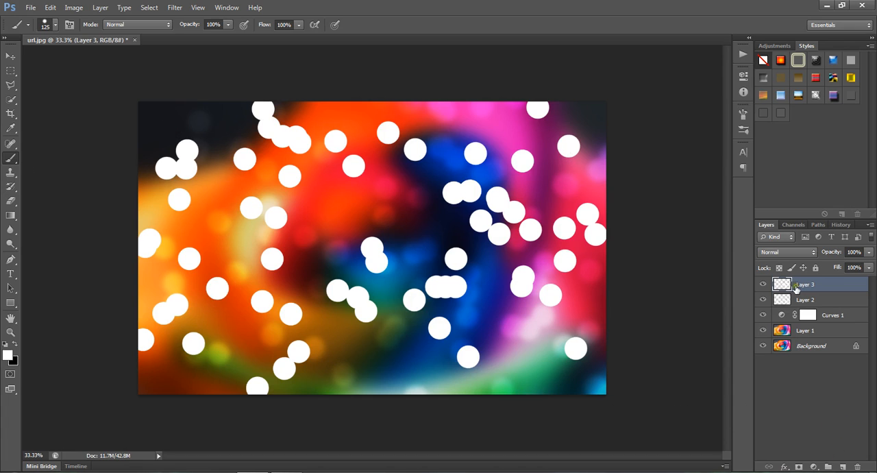
mouse_move(837, 251)
mouse_down()
mouse_move(816, 255)
mouse_move(825, 257)
mouse_up()
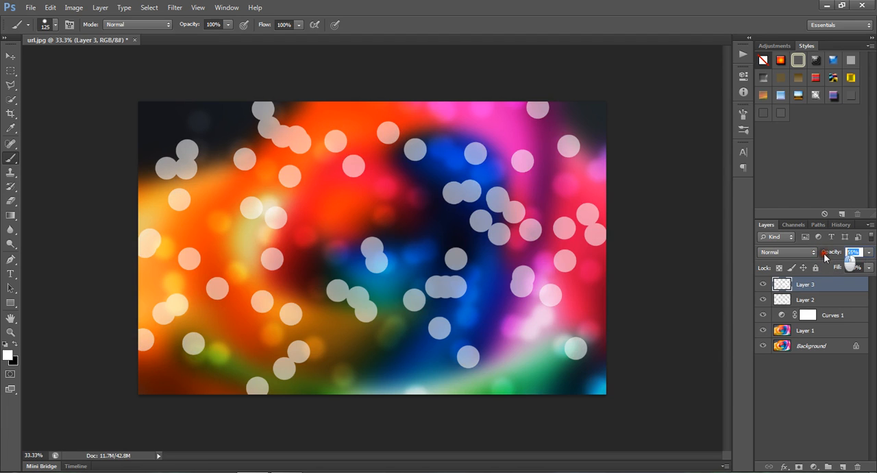
text(50)
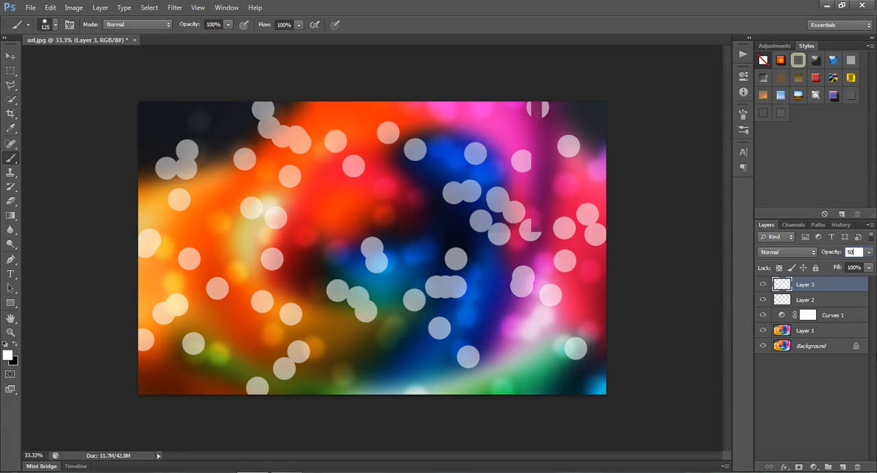
click(784, 252)
click(773, 138)
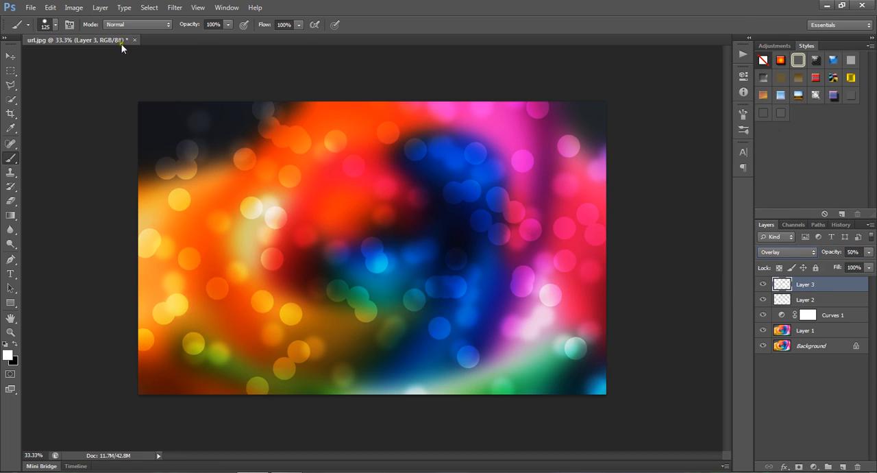
Step: Apply a Gaussian Blur with a 9-pixel radius to the Layer 3 dots, comparing the image with and without the preview
click(173, 8)
mouse_move(183, 118)
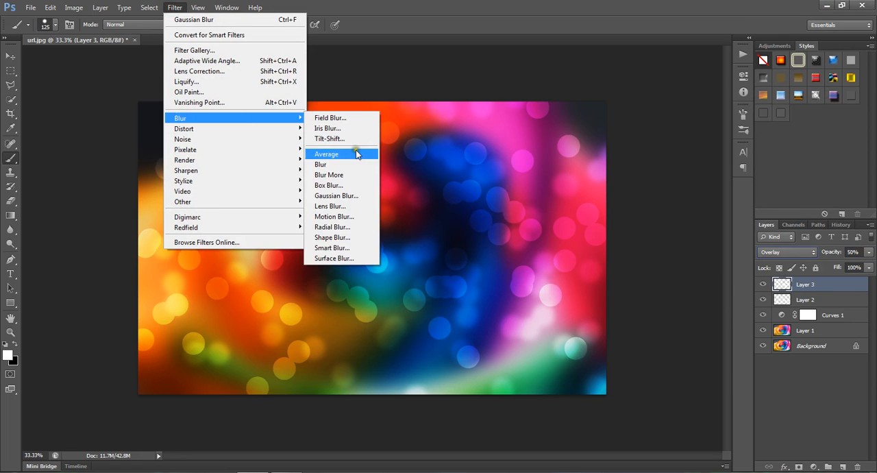
click(354, 196)
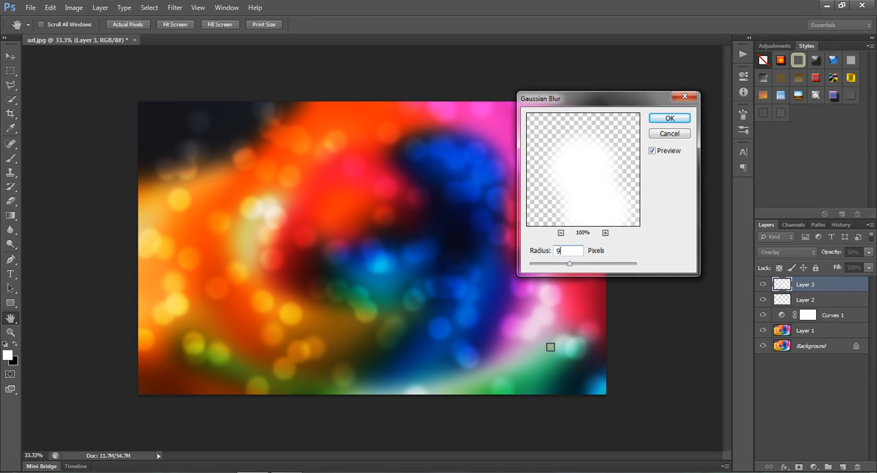
click(651, 151)
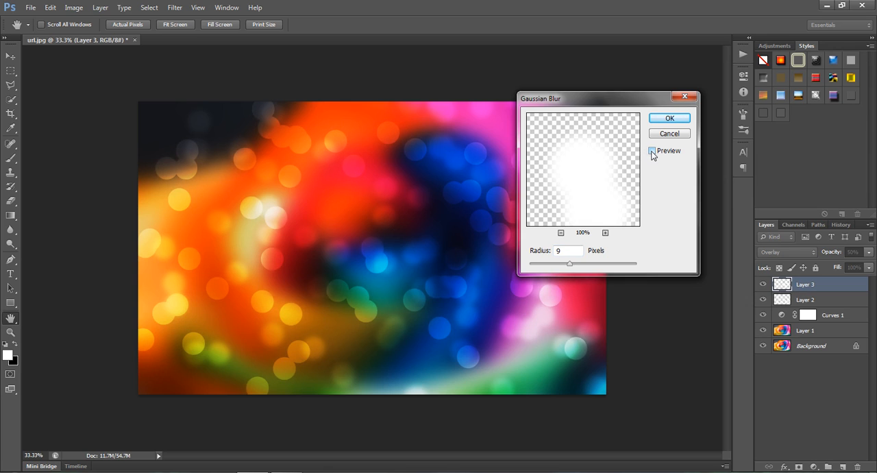
click(652, 151)
click(652, 151)
click(651, 151)
click(651, 150)
click(669, 118)
Step: Add a new layer above Layer 3 and paint another set of scattered white dots across the whole image
key(b)
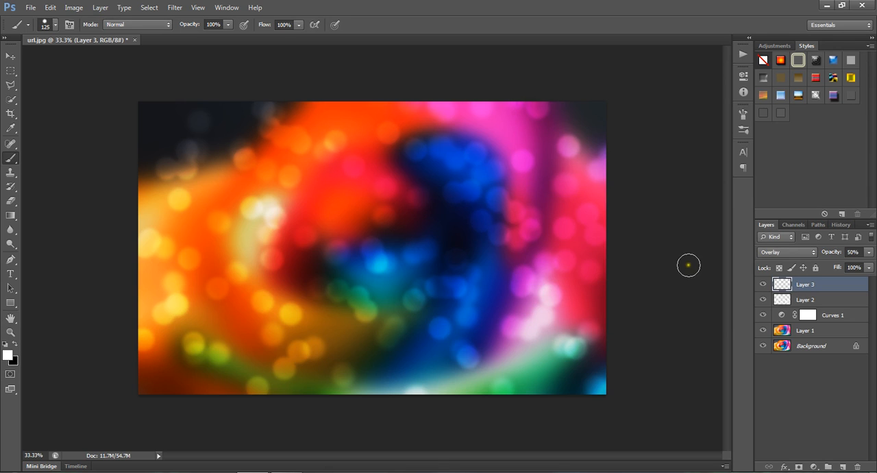
click(842, 466)
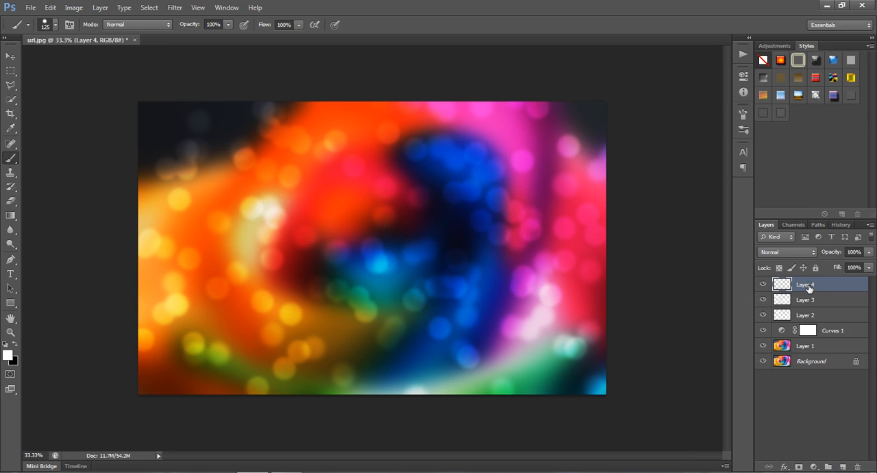
mouse_move(168, 141)
mouse_down()
mouse_move(411, 180)
mouse_move(156, 350)
mouse_move(164, 136)
mouse_move(342, 320)
mouse_move(247, 322)
mouse_move(417, 323)
mouse_move(511, 161)
mouse_move(439, 172)
mouse_move(212, 311)
mouse_move(158, 377)
mouse_move(317, 319)
mouse_move(543, 350)
mouse_move(634, 413)
mouse_move(591, 349)
mouse_move(720, 155)
mouse_move(568, 348)
mouse_move(348, 456)
mouse_move(636, 126)
mouse_move(330, 78)
mouse_move(315, 207)
mouse_up()
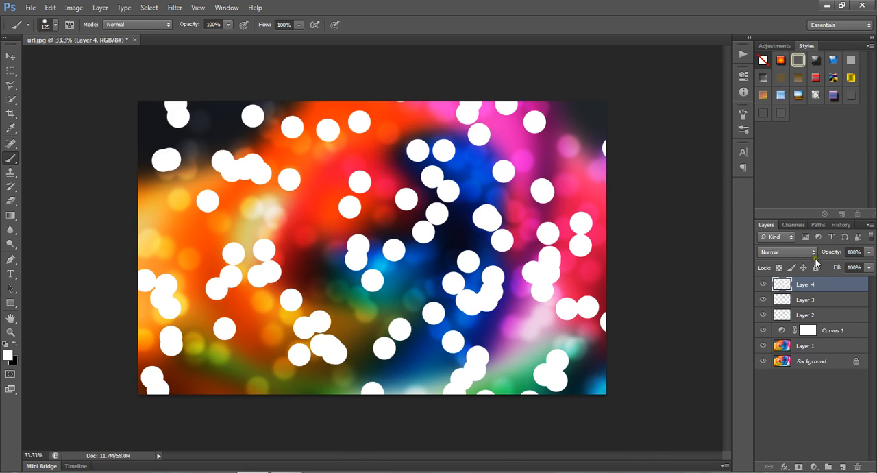
Step: Blend the Layer 4 dots as Overlay at 50% opacity
click(853, 251)
text(10)
key(Return)
text(5)
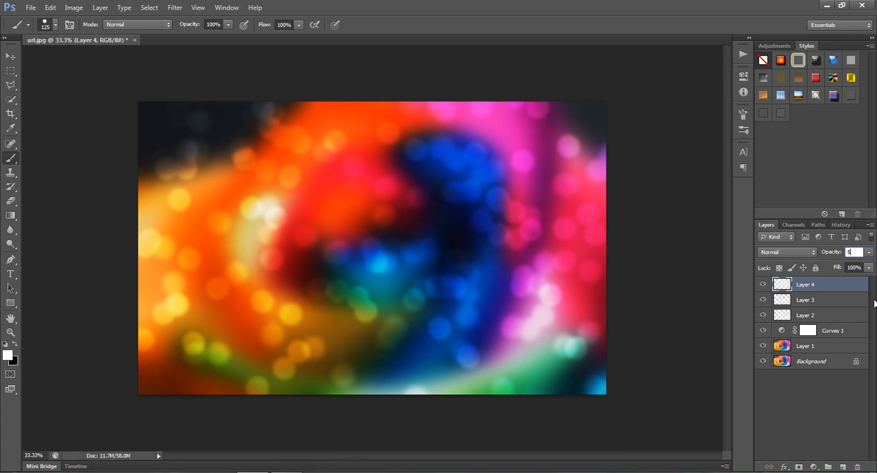
text(0)
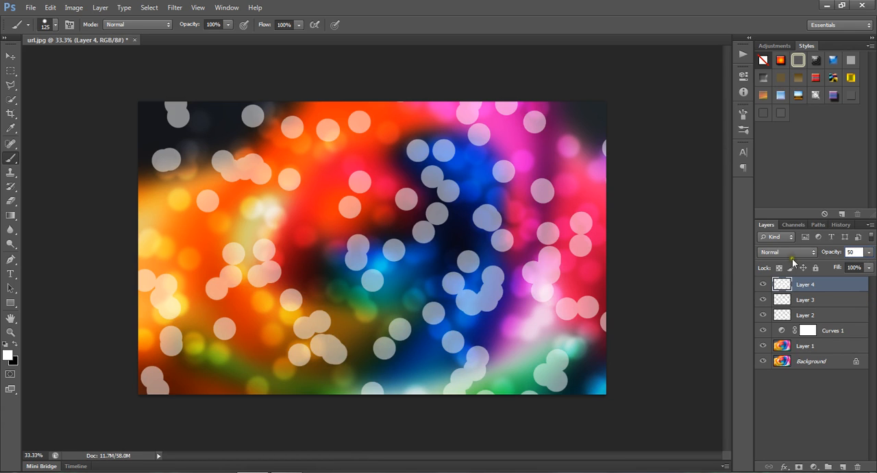
click(789, 252)
click(781, 137)
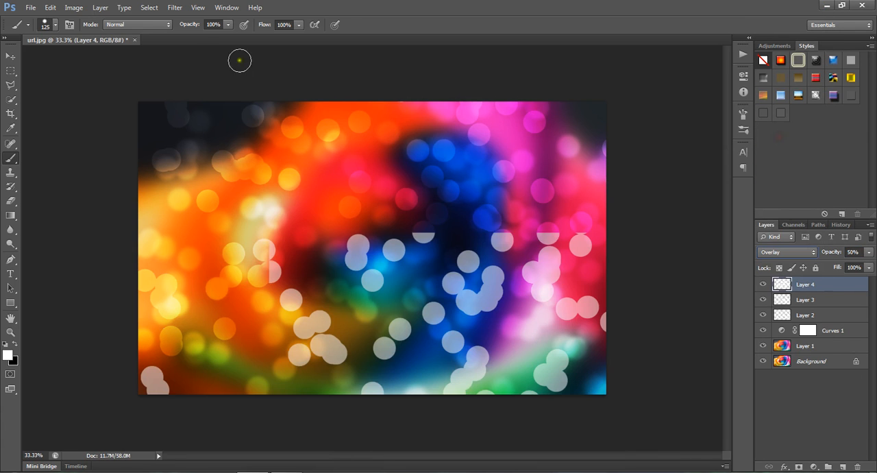
Step: Apply a Gaussian Blur with a 6-pixel radius to the Layer 4 dots
click(175, 8)
mouse_move(210, 120)
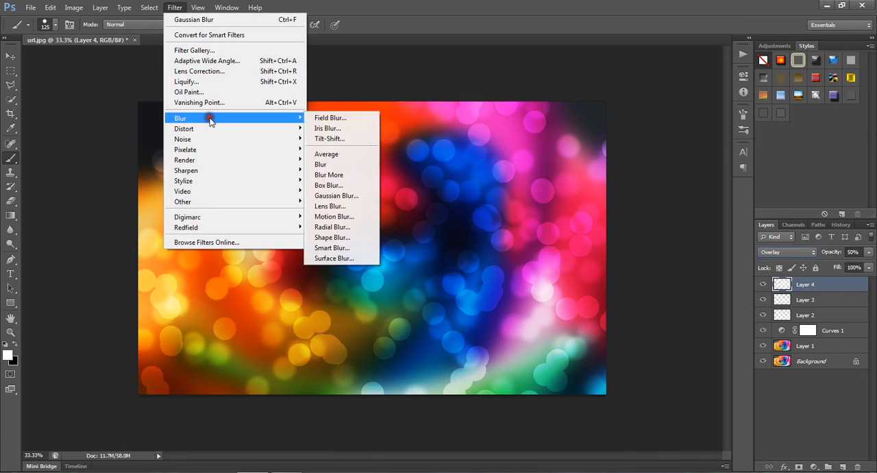
click(355, 196)
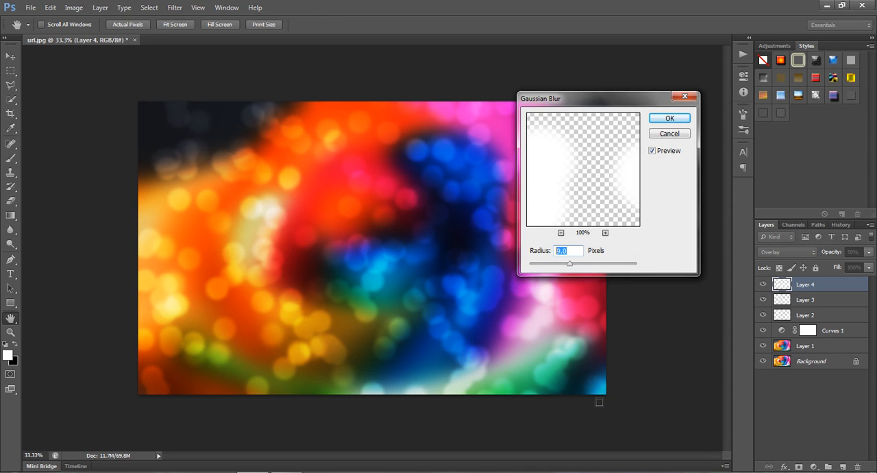
text(6)
click(652, 151)
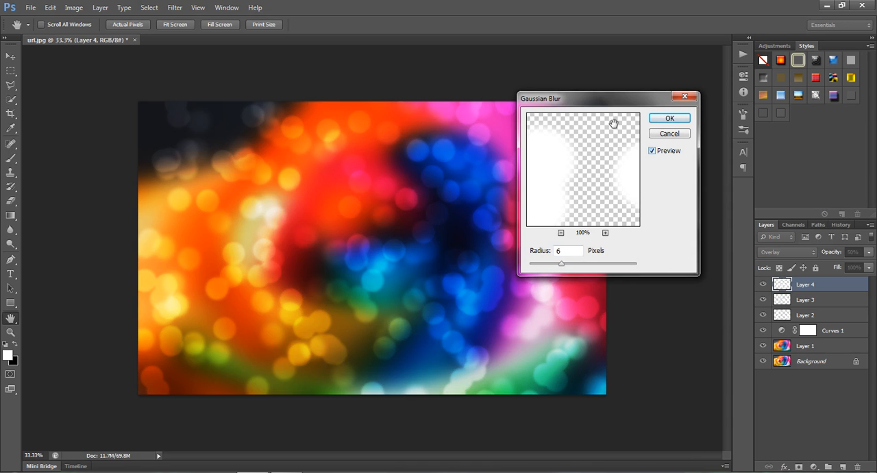
drag(602, 100, 632, 174)
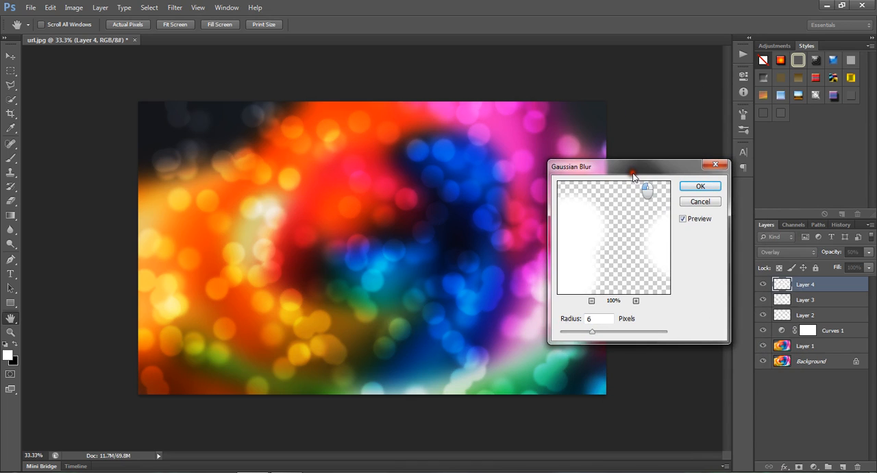
click(699, 186)
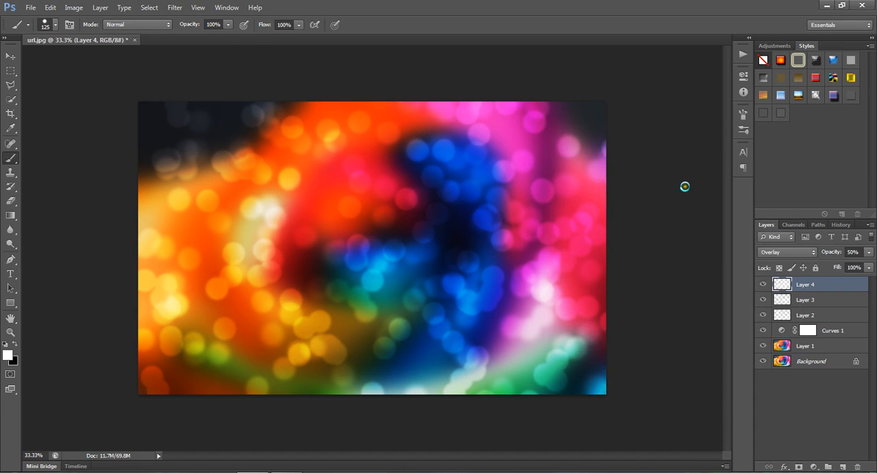
Step: Add the white text PHOTOSHOP over the orange area of the image in the Quadlateral font at 60 pt
click(11, 56)
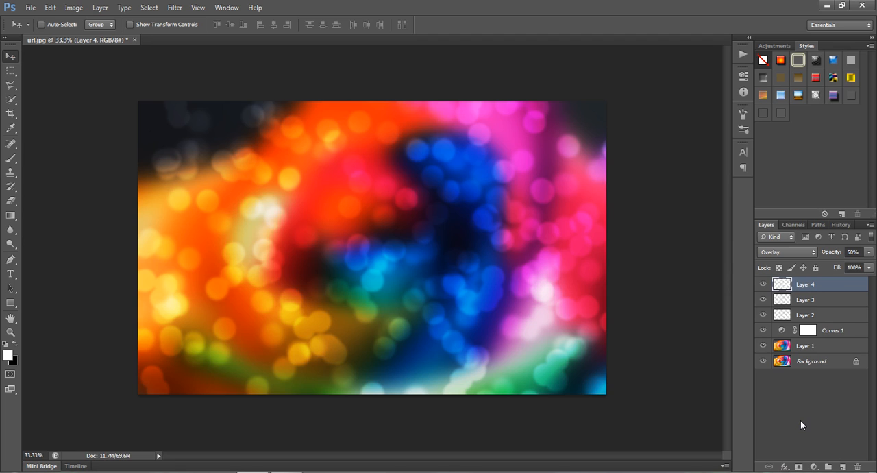
click(10, 273)
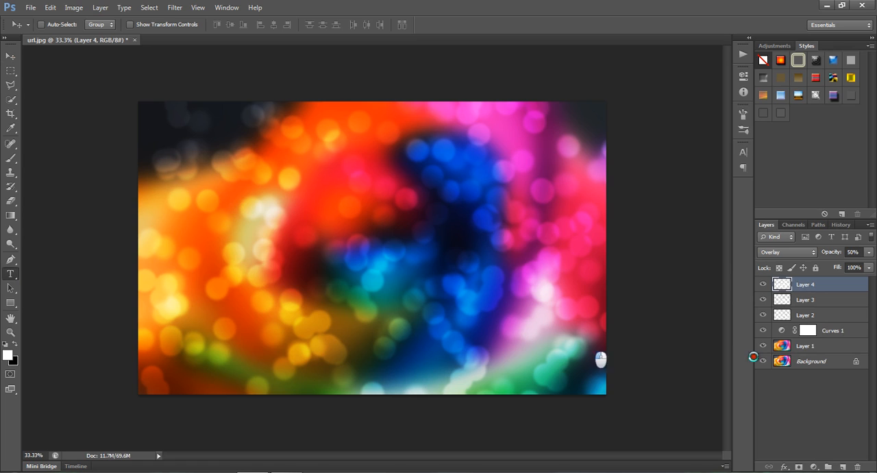
click(175, 221)
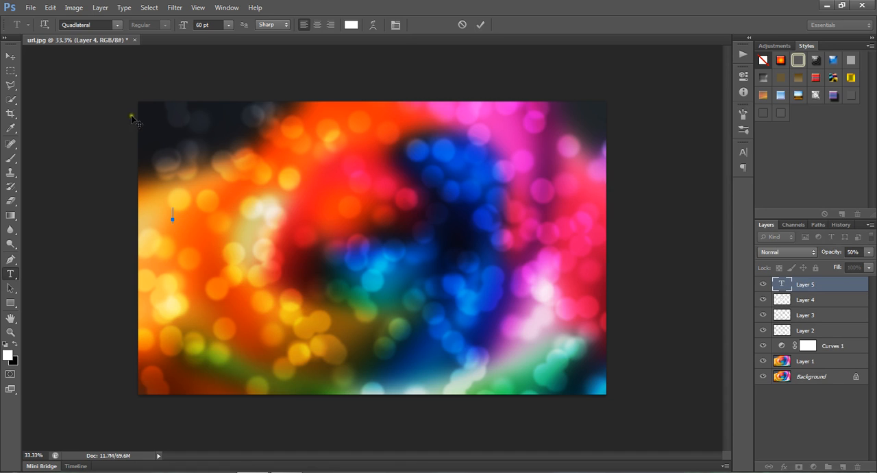
click(117, 25)
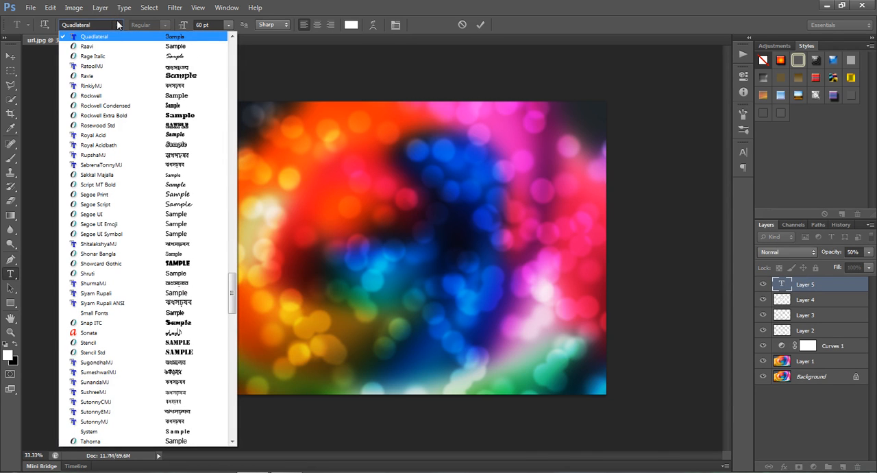
click(116, 37)
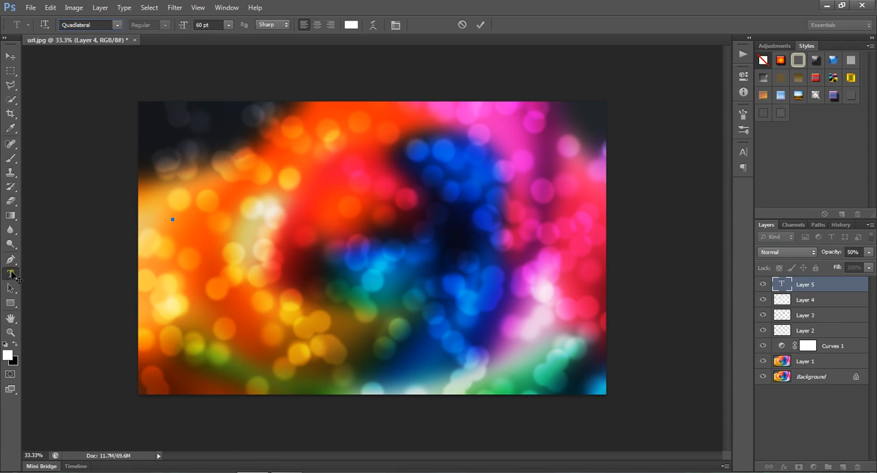
text(PHOTOSHOP)
Step: Scale the PHOTOSHOP text to about 484% width and 577% height and move it to the middle of the image
click(11, 56)
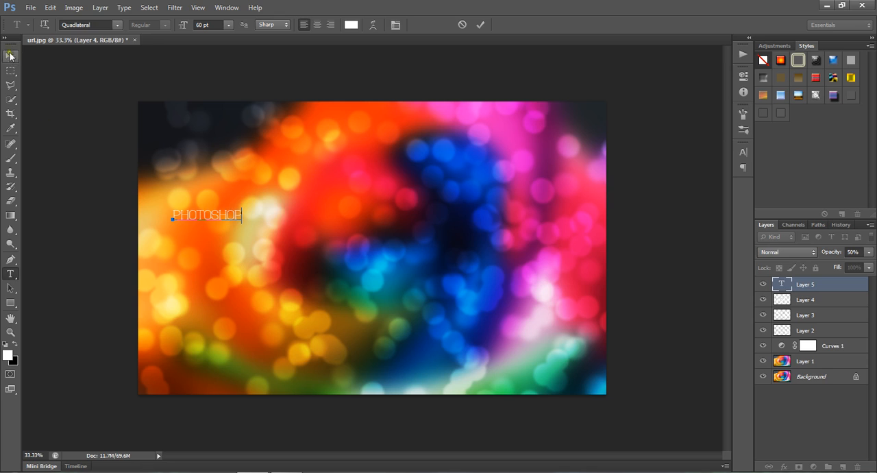
drag(211, 214, 296, 223)
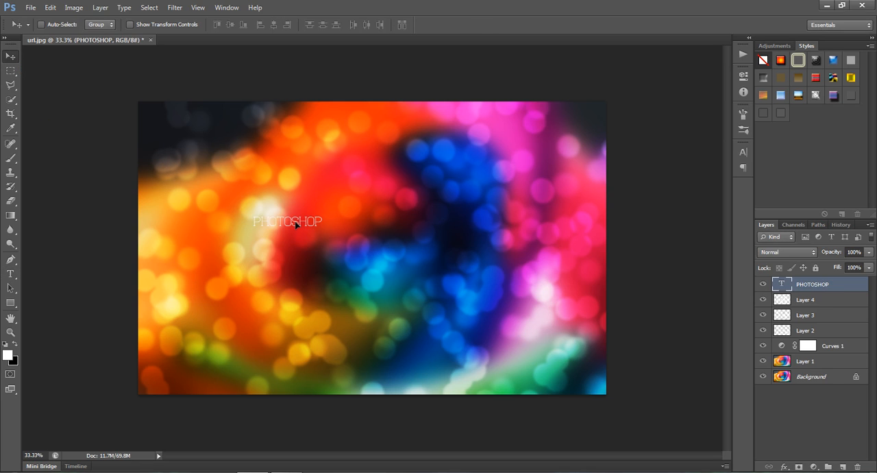
key(ctrl+t)
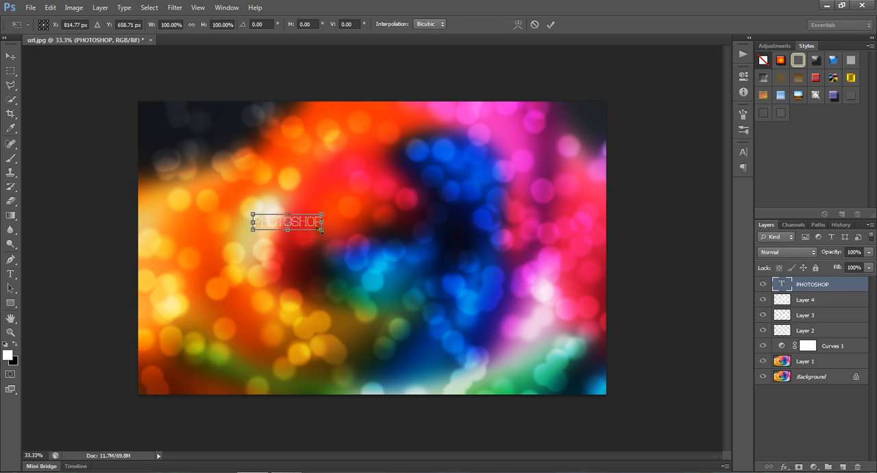
drag(321, 231, 584, 307)
key(Return)
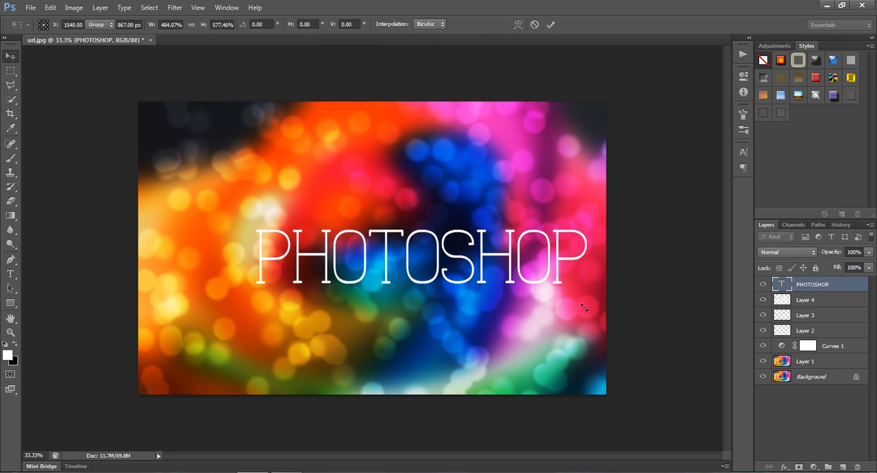
drag(470, 283, 401, 256)
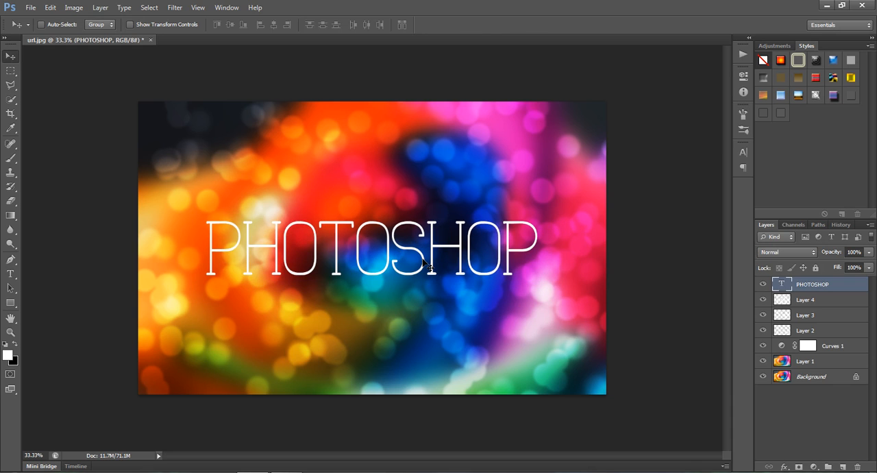
Step: Enlarge the PHOTOSHOP text further so it spans most of the image width, and centre it on the image
key(ctrl+t)
drag(543, 299, 616, 324)
key(Return)
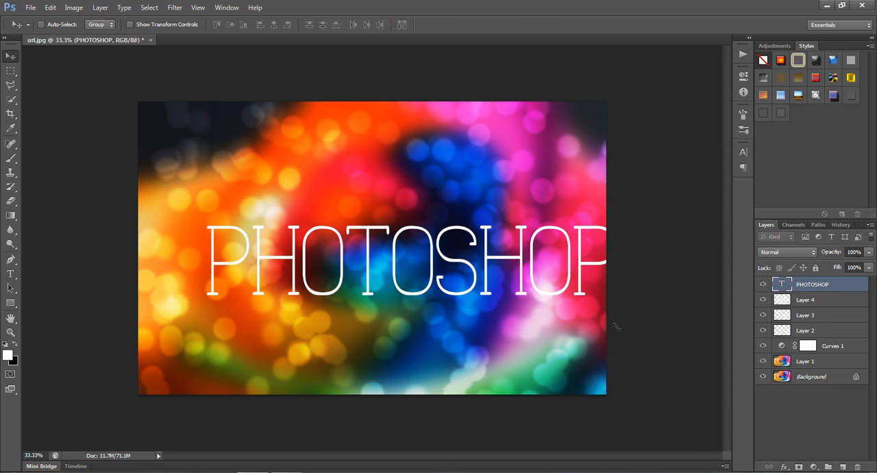
drag(459, 263, 432, 251)
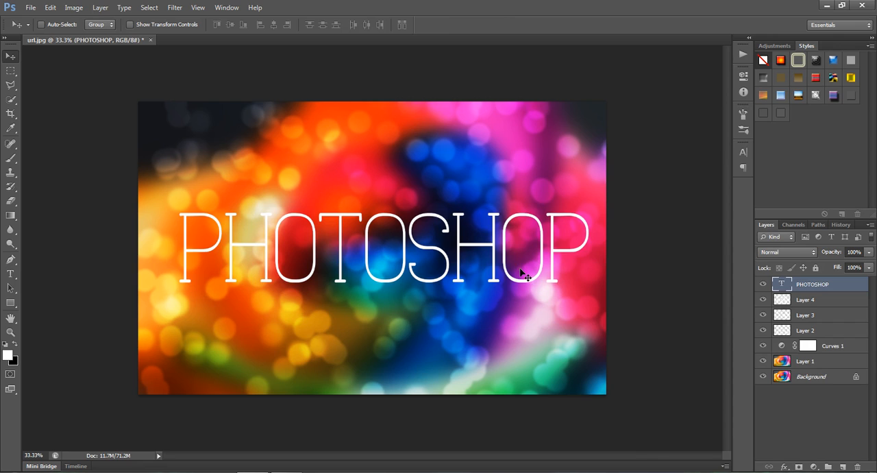
key(Left)
key(Left)
key(Left)
key(Left)
key(Left)
key(Left)
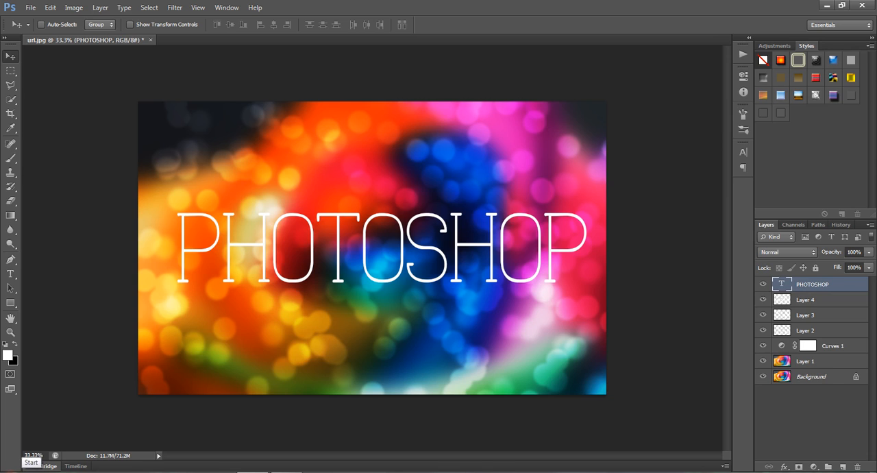
Step: Browse in Windows Explorer to the text TTF Fonts folder inside photoshop on drive D and select Quadlateral.ttf
click(21, 469)
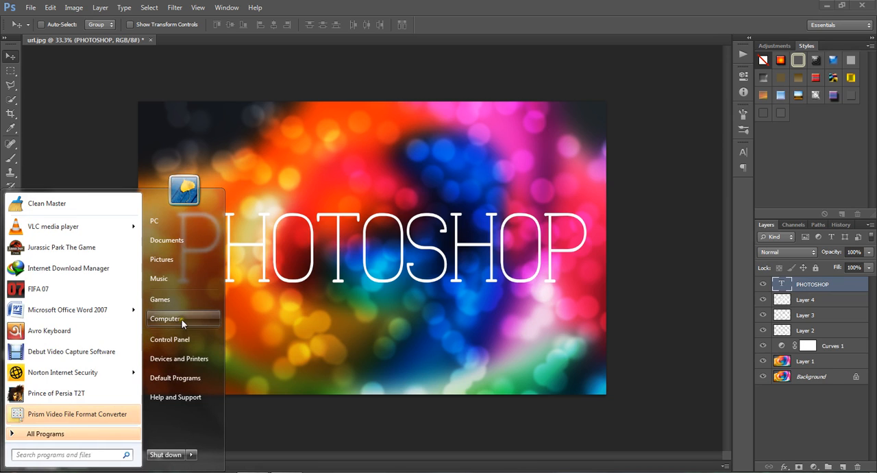
click(175, 319)
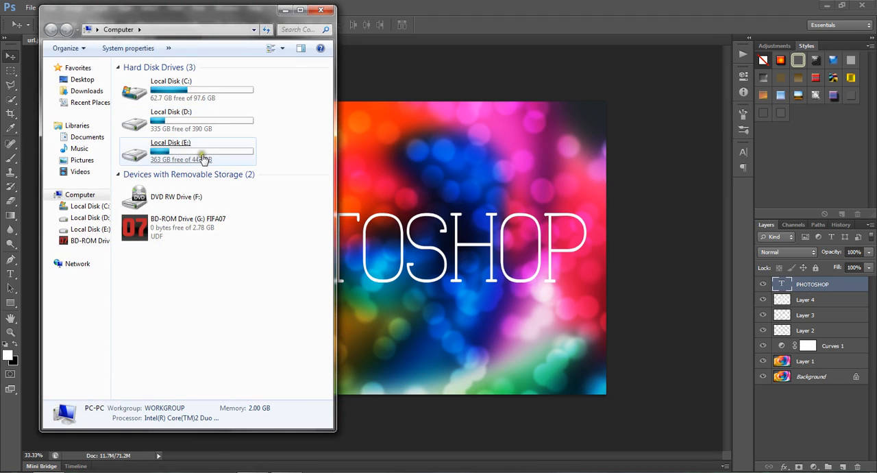
double_click(185, 122)
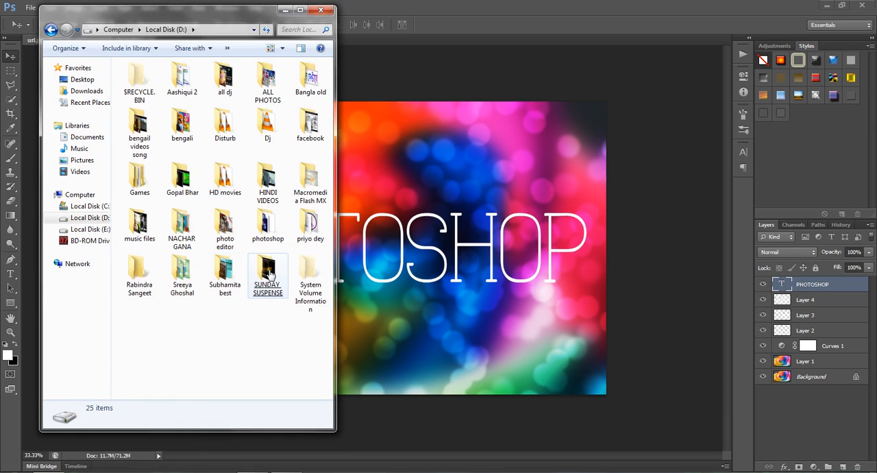
click(267, 222)
double_click(305, 132)
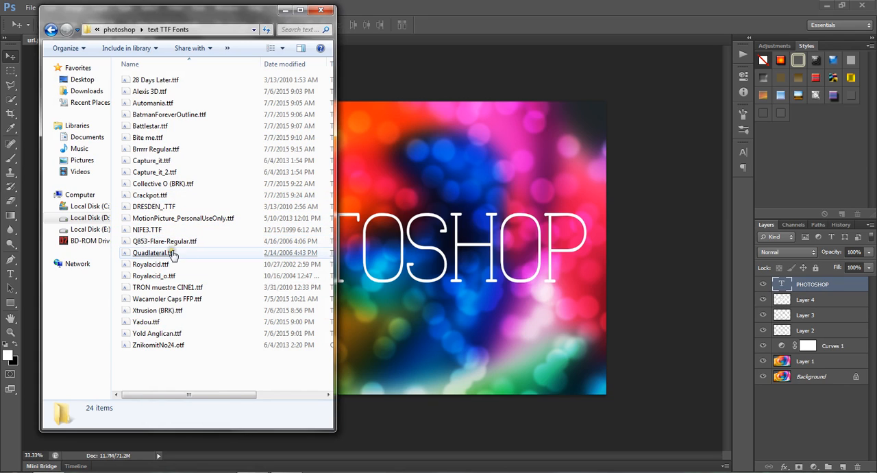
click(184, 254)
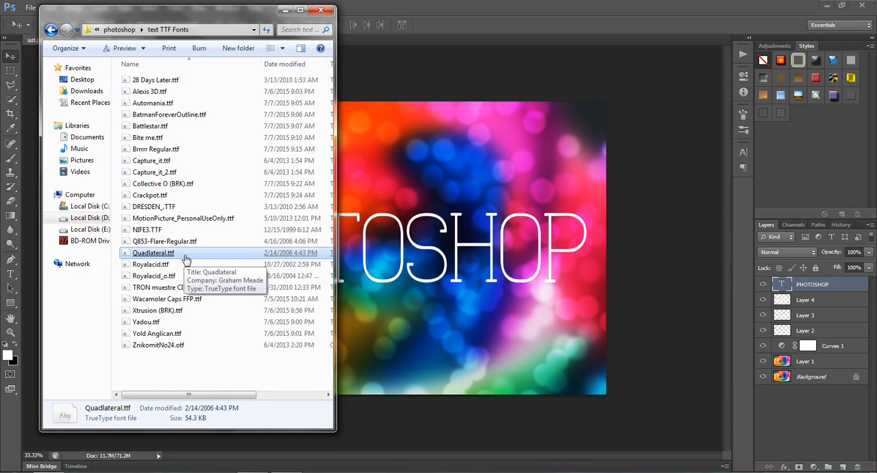
click(178, 253)
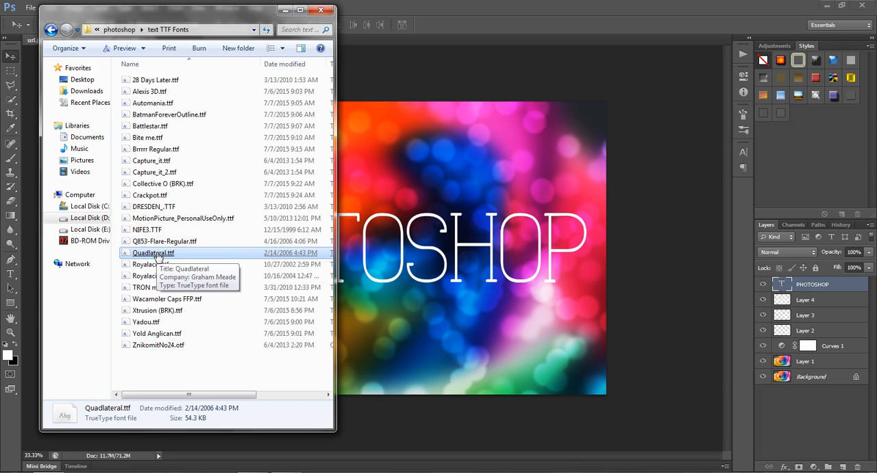
Step: Look at the installed fonts in the Windows Fonts folder on drive C, and return to Photoshop
click(79, 206)
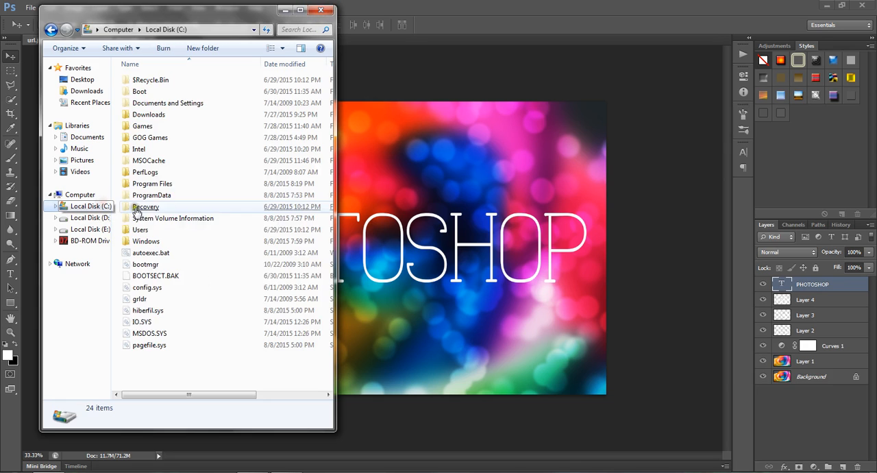
double_click(172, 242)
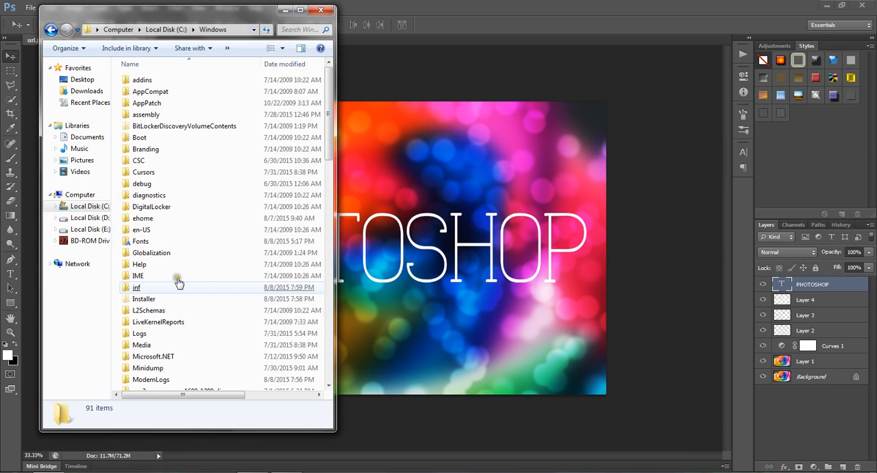
click(172, 241)
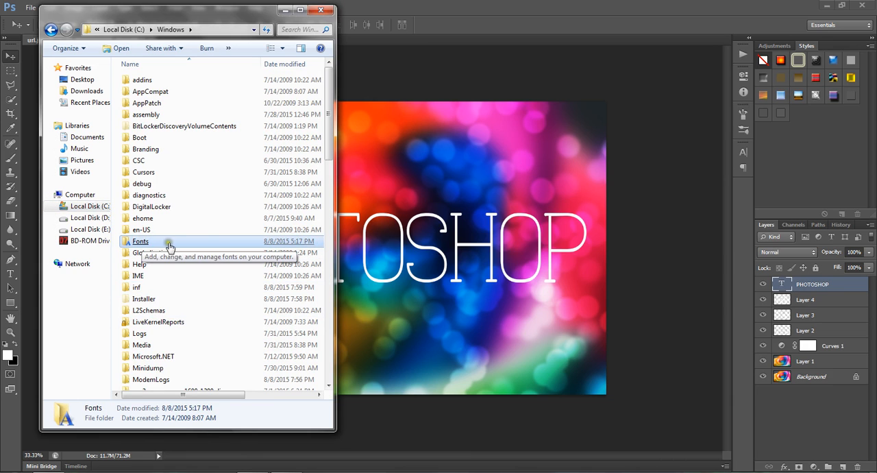
double_click(170, 243)
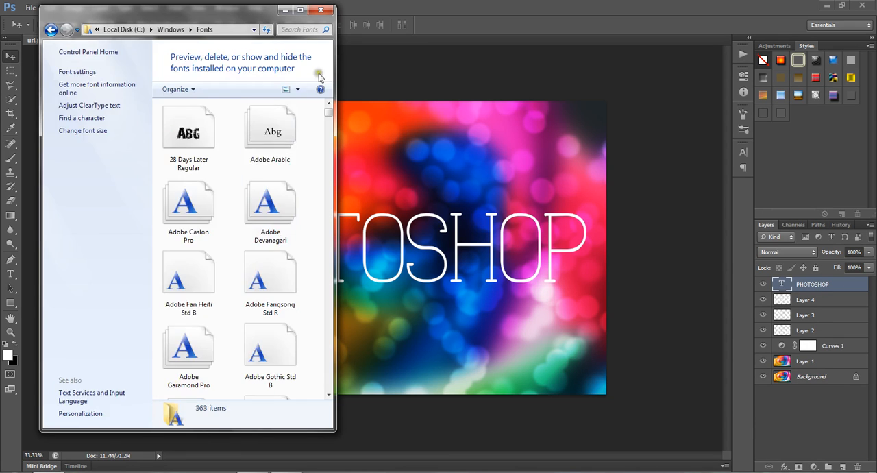
click(320, 11)
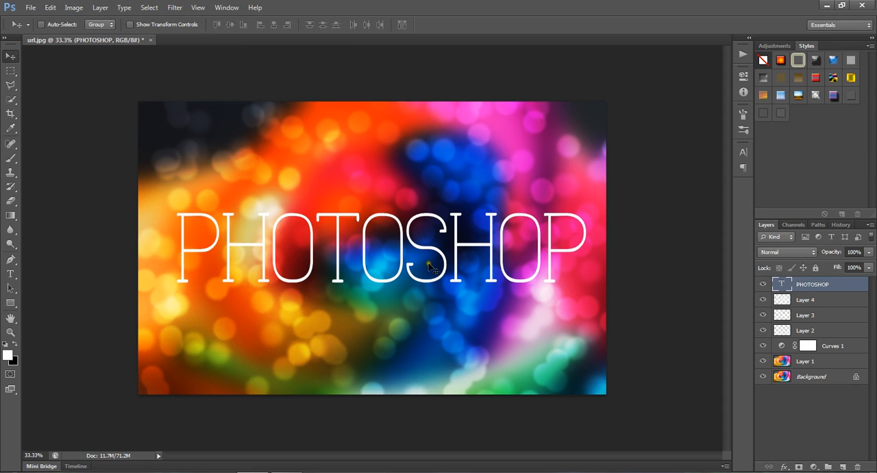
Step: Select all letters of the PHOTOSHOP text and try much wider tracking between them
click(11, 274)
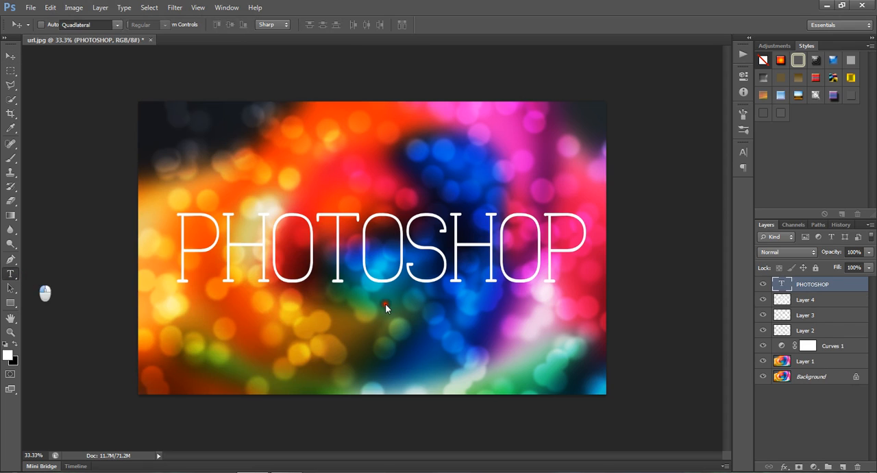
click(582, 243)
drag(582, 246, 164, 243)
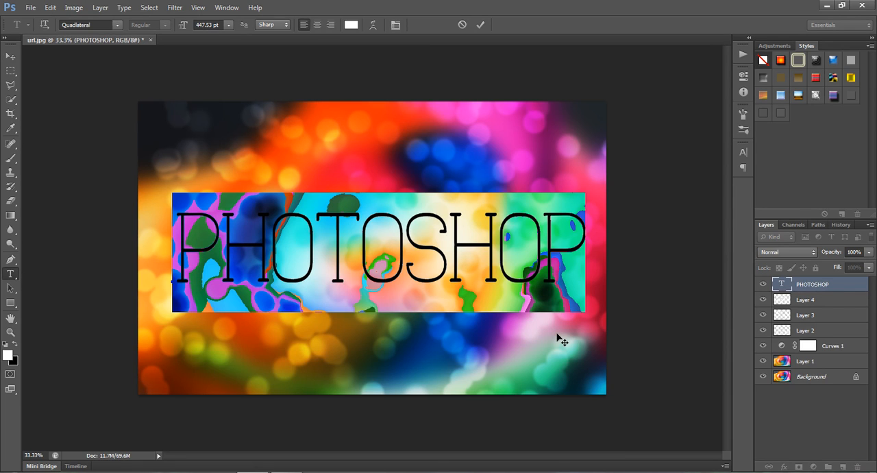
key(alt+Right)
key(alt+Right)
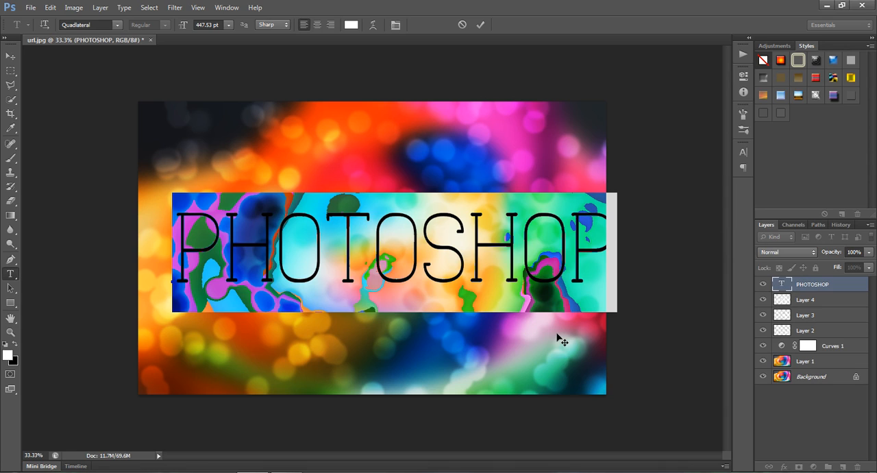
key(alt+Right)
key(alt+Right)
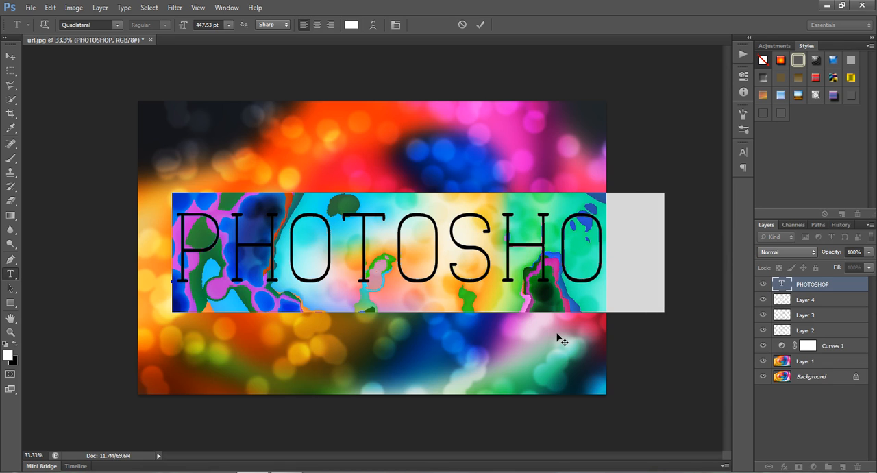
key(alt+Right)
key(alt+Right)
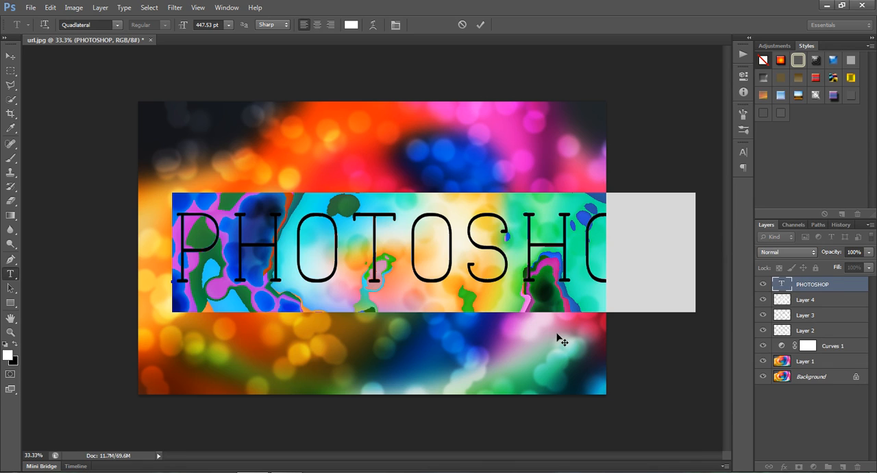
Step: Reduce the tracking of the PHOTOSHOP text back to its original letter spacing and finish editing the text
key(alt+Left)
key(alt+Left)
key(alt+Left)
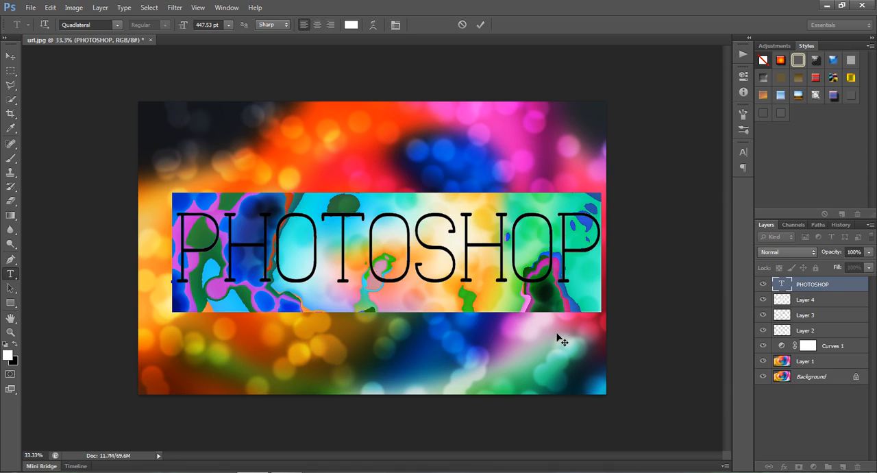
key(alt+Left)
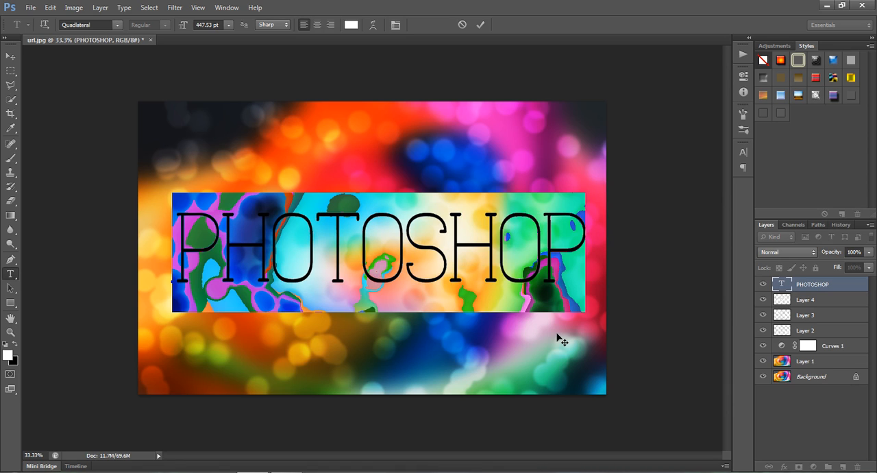
click(389, 245)
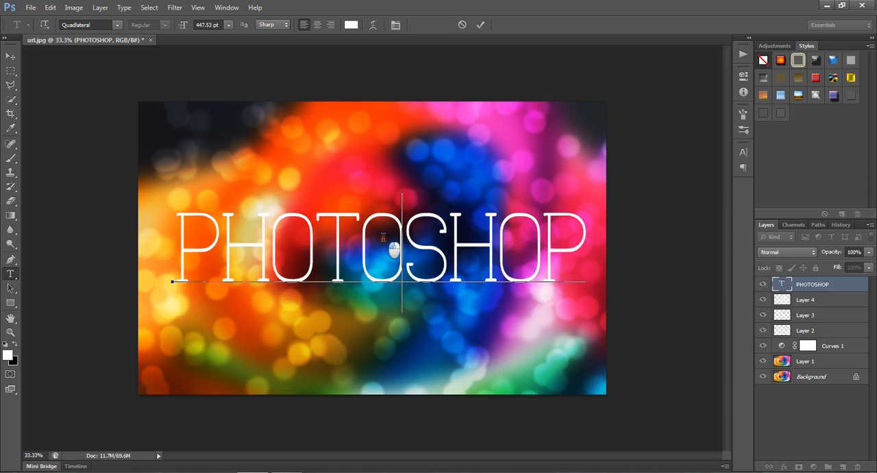
click(10, 53)
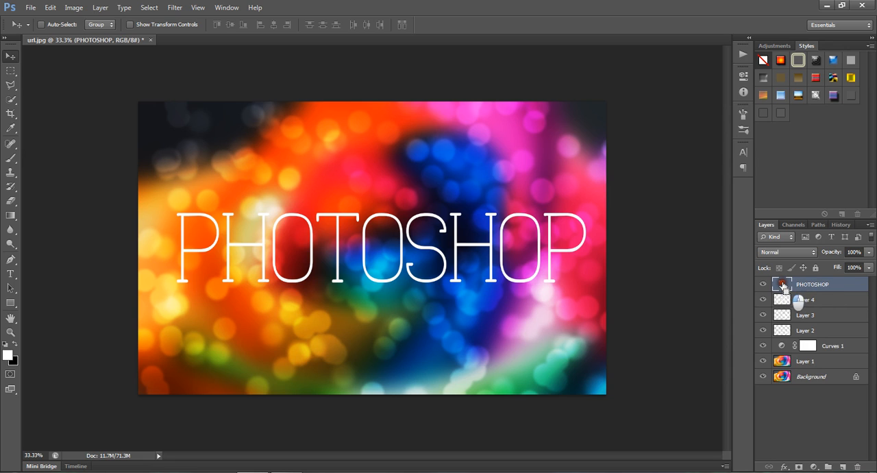
Step: Load the PHOTOSHOP letter outlines as a selection on a new empty layer, with the text layer hidden
ctrl+click(783, 286)
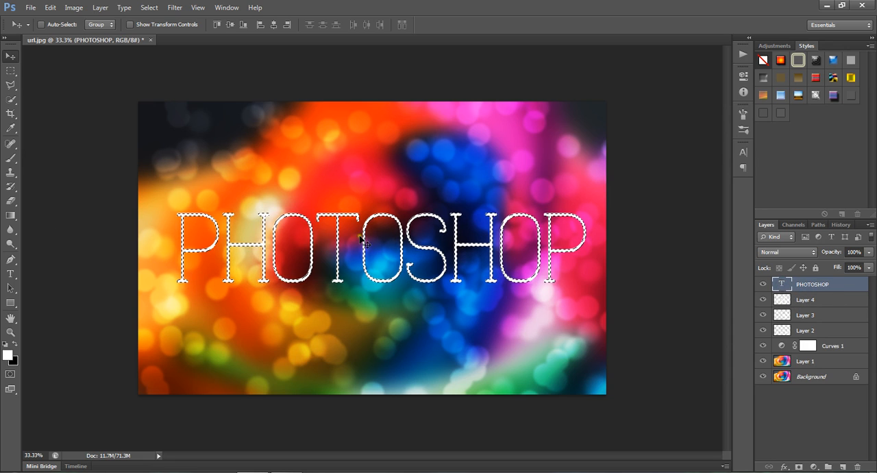
click(763, 285)
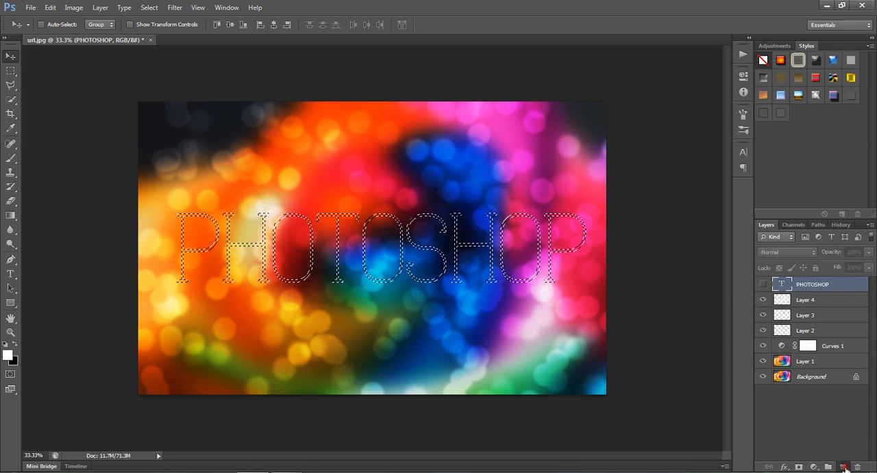
click(843, 466)
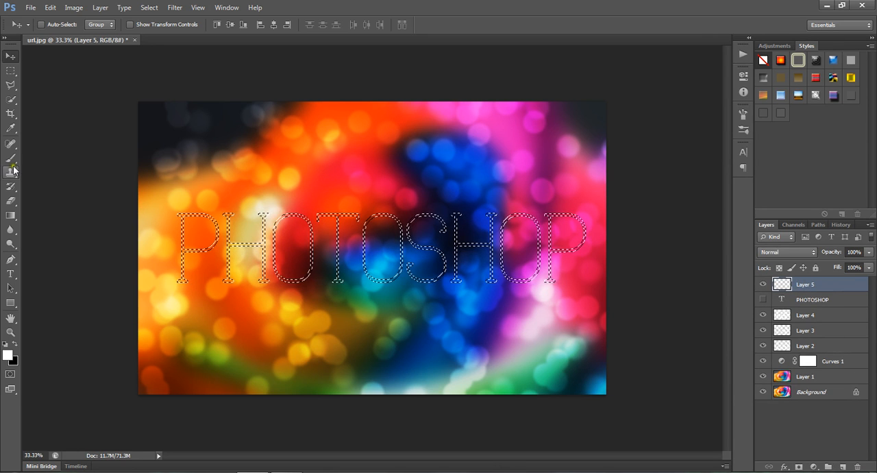
Step: Set the Brush tool's tip size to 25 px
key(b)
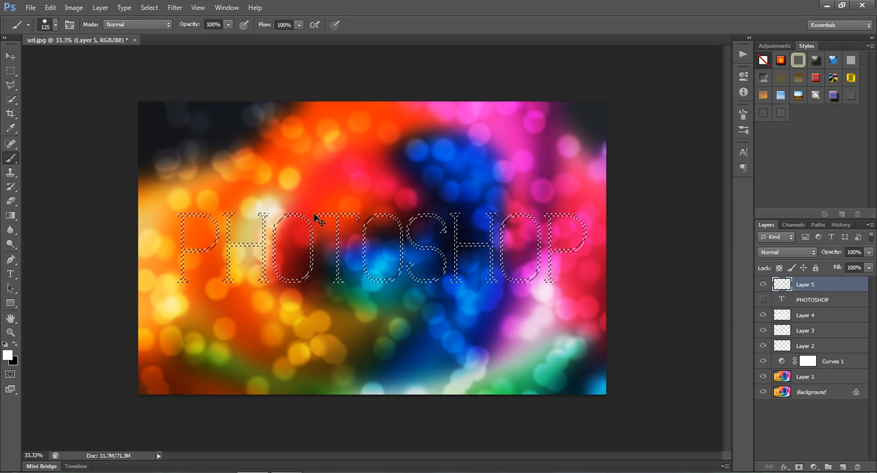
click(70, 25)
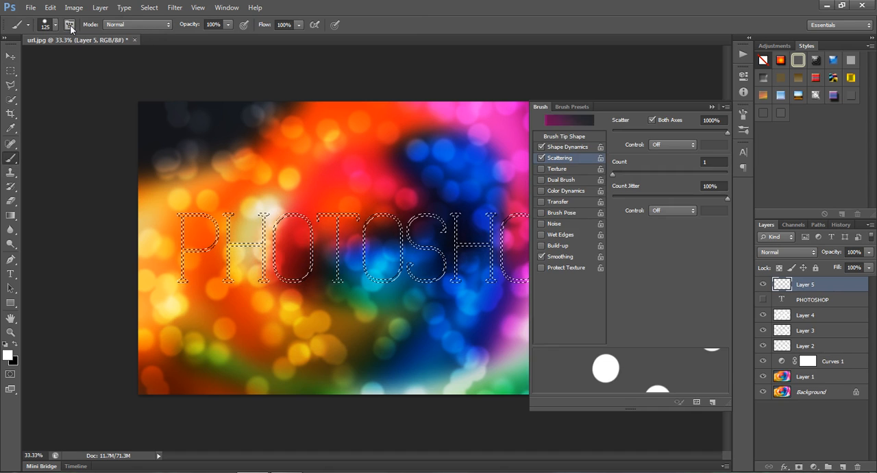
click(563, 136)
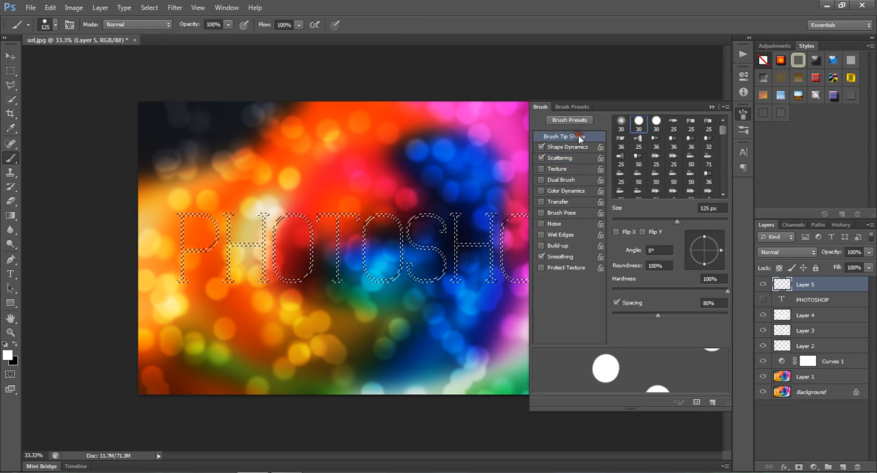
click(704, 208)
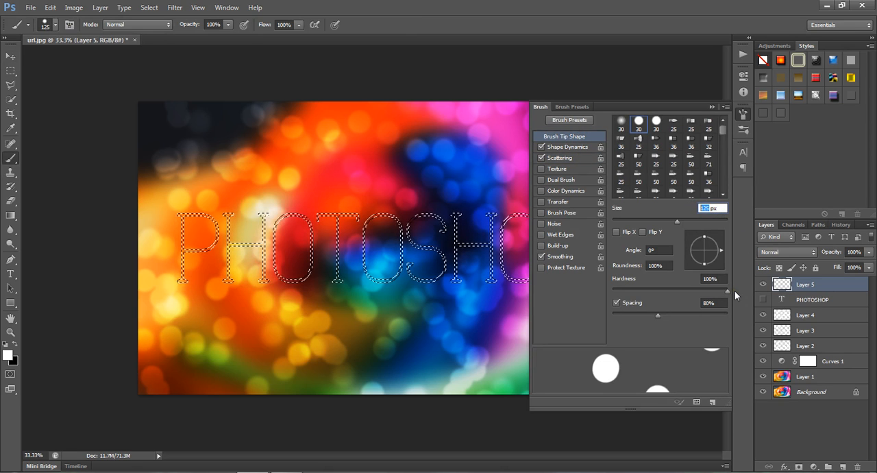
text(2)
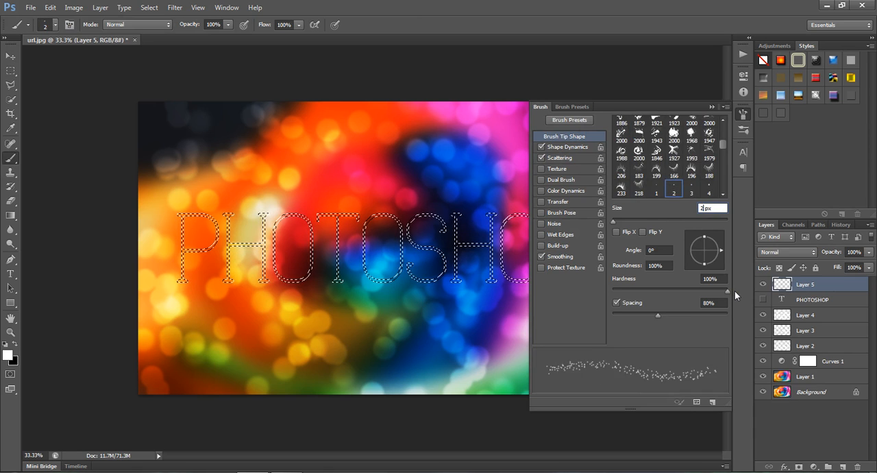
text(5)
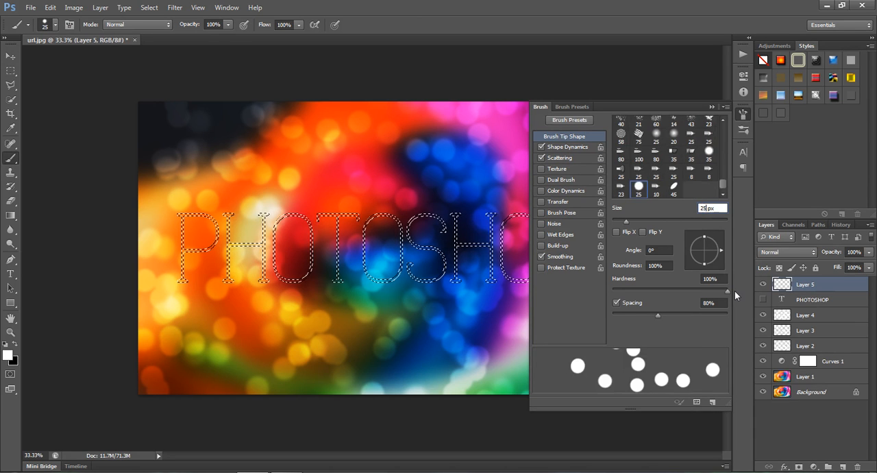
Step: Set the brush's Size Jitter control in Shape Dynamics to Off and disable Scattering
click(582, 148)
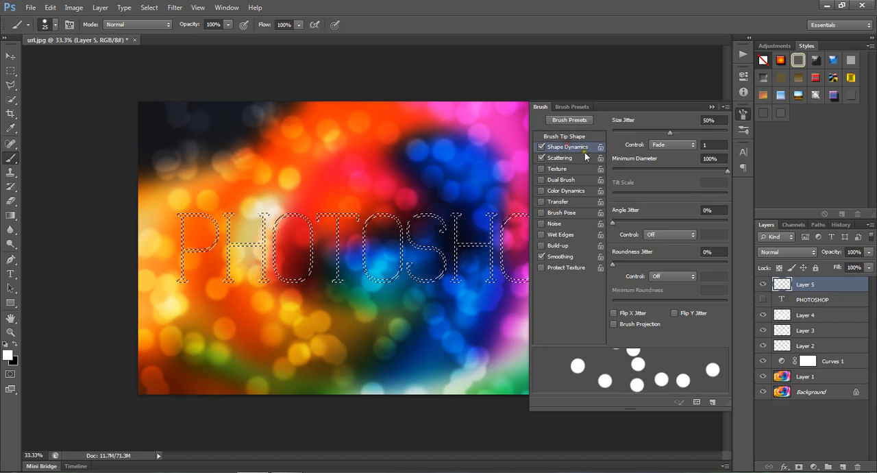
click(681, 145)
click(662, 157)
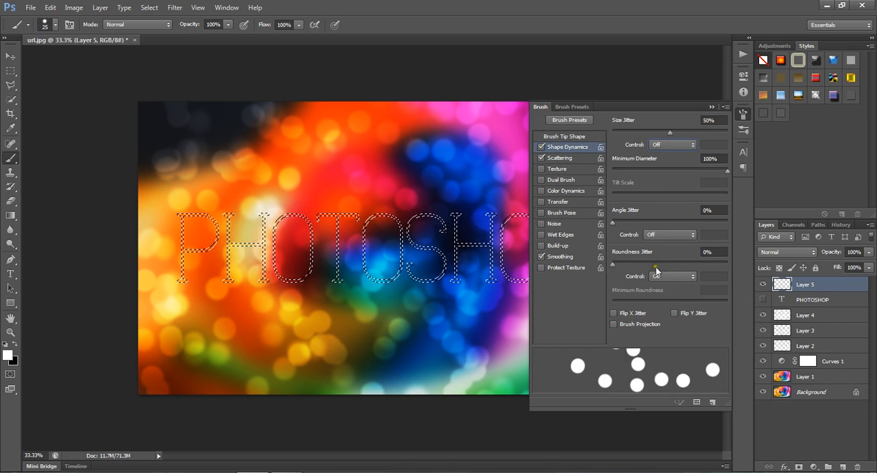
click(541, 158)
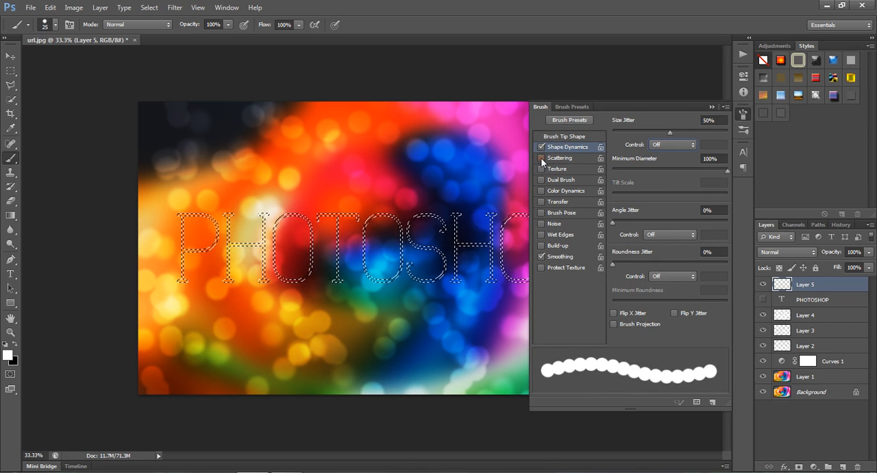
Step: Enable Color Dynamics for the brush with Foreground/Background Jitter at 100% and set Purity to 0%
click(583, 190)
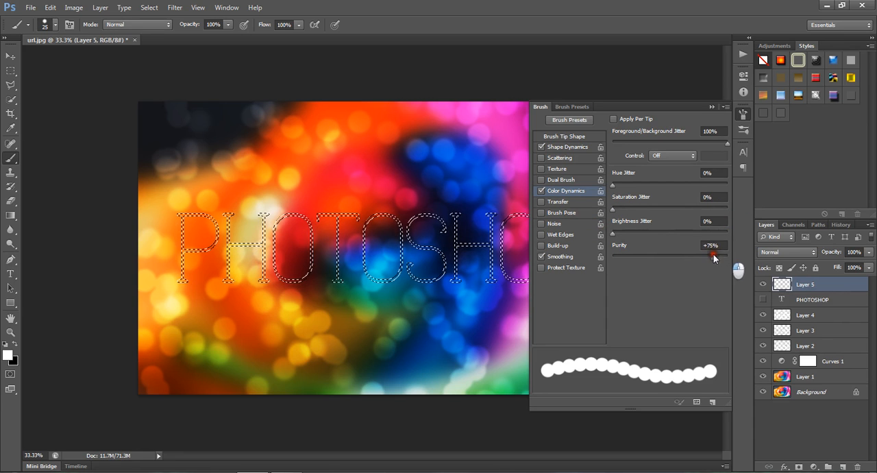
drag(713, 254, 670, 259)
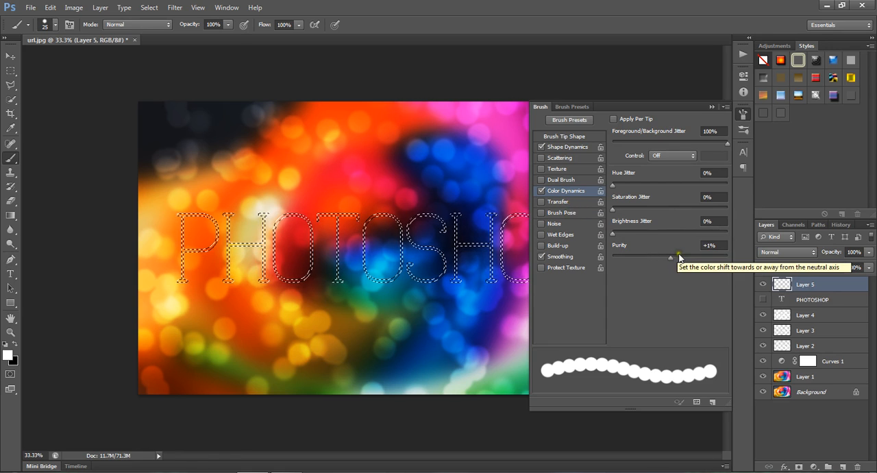
mouse_move(670, 257)
mouse_down()
mouse_move(658, 258)
mouse_move(679, 255)
mouse_up()
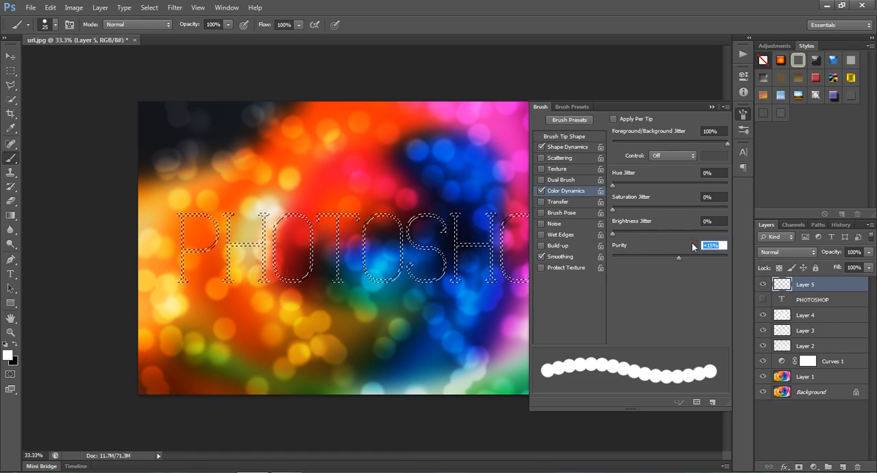
text(0)
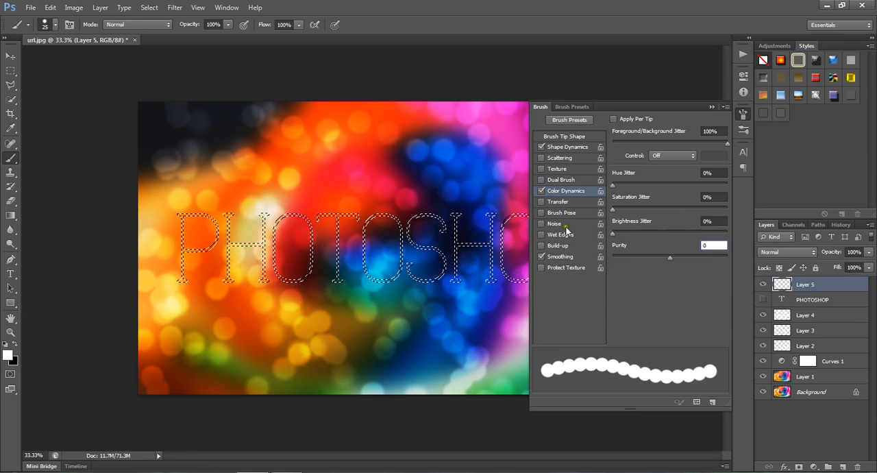
Step: Enable Transfer for the brush with Flow Jitter at 100% and Opacity Jitter at 0%
click(554, 202)
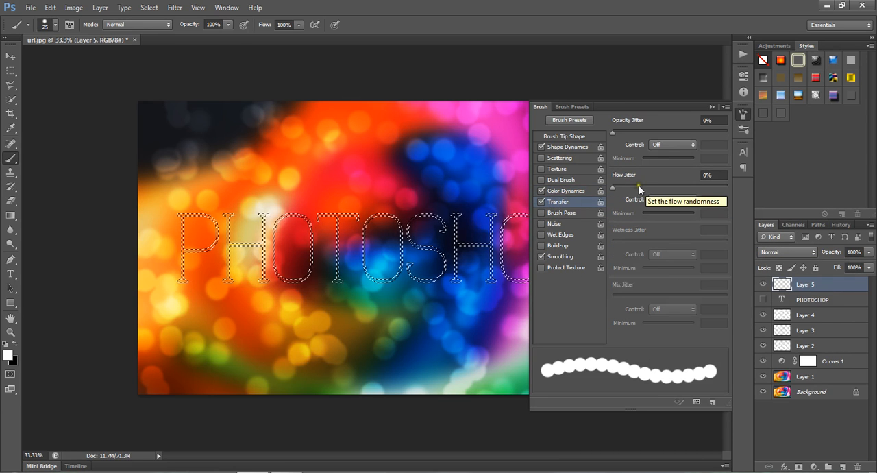
drag(619, 191, 740, 195)
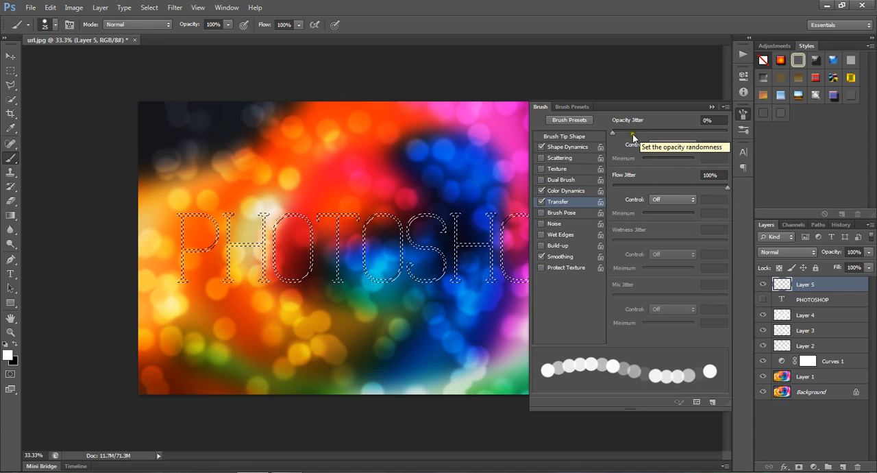
mouse_move(614, 131)
mouse_down()
mouse_move(718, 133)
mouse_move(611, 133)
mouse_up()
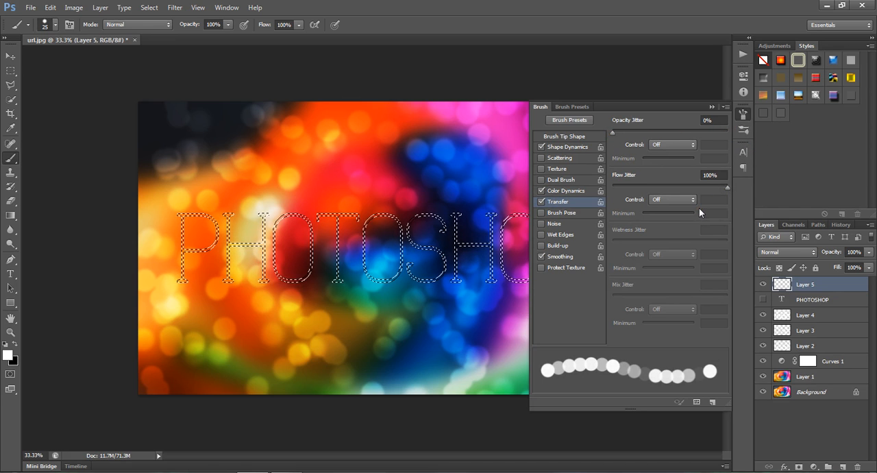
Step: Review the brush's tip shape, Shape Dynamics, Color Dynamics and Transfer settings, keeping the Size Jitter control Off, and close them
click(573, 136)
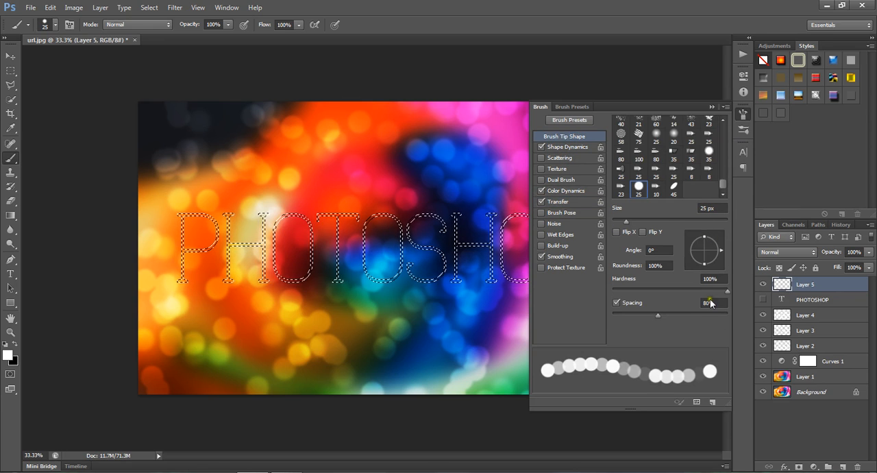
click(566, 146)
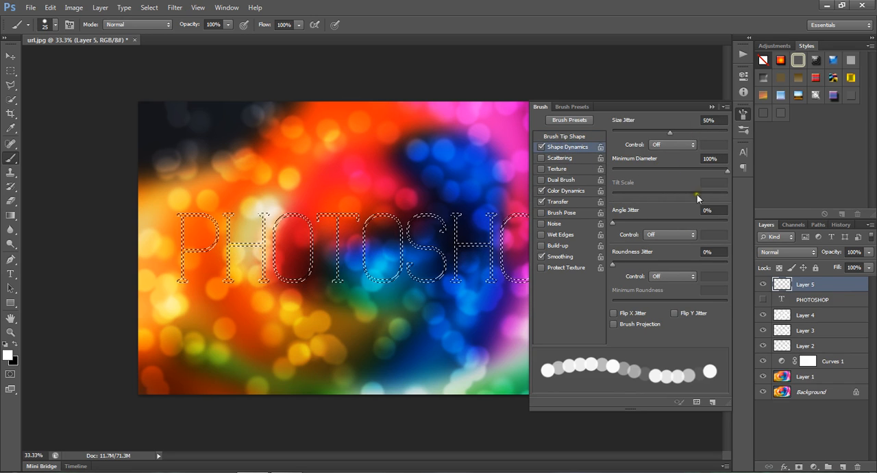
click(670, 144)
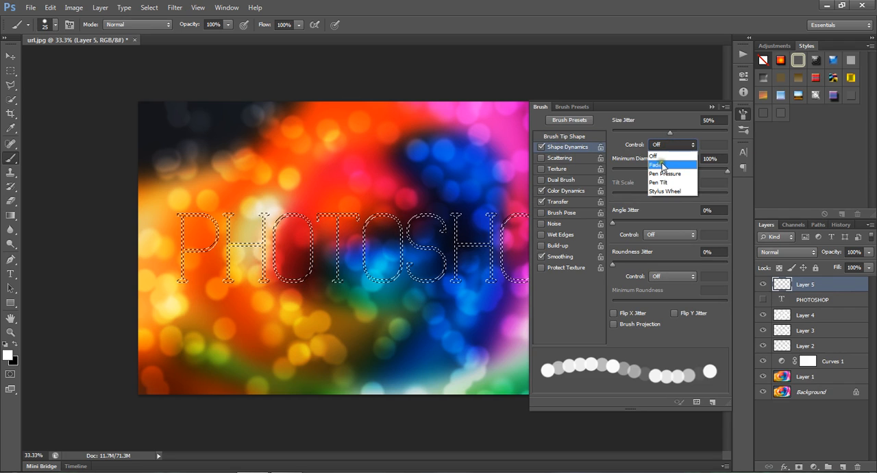
click(663, 148)
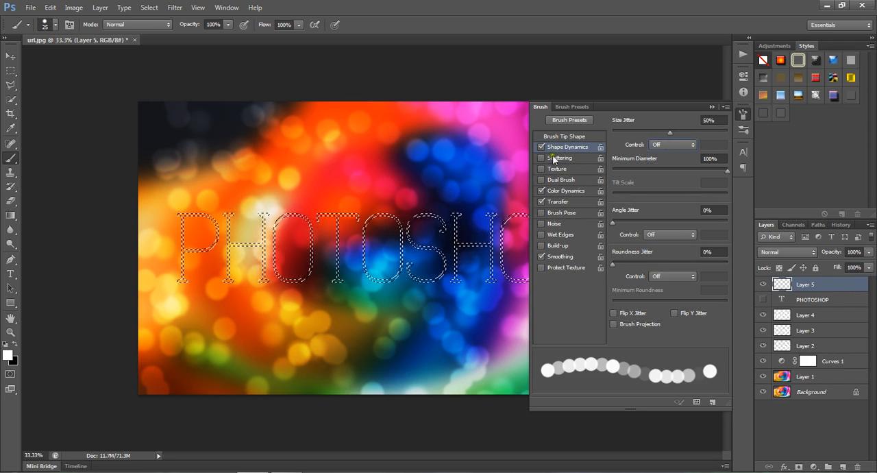
click(571, 190)
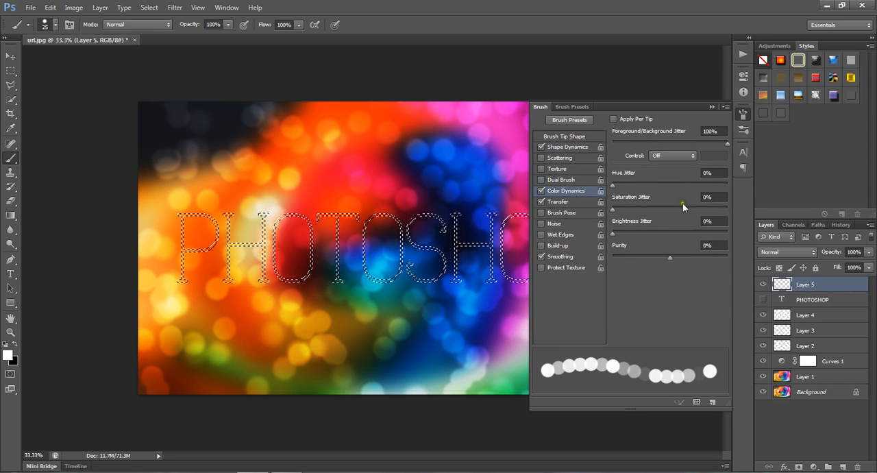
click(568, 202)
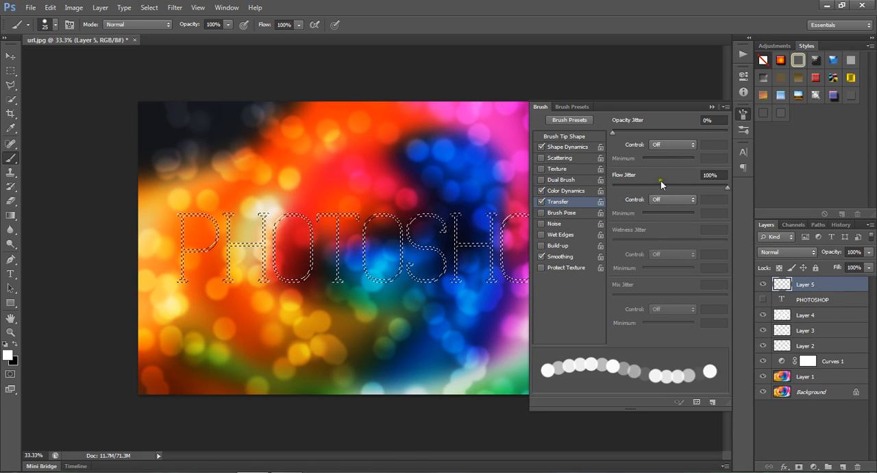
click(709, 106)
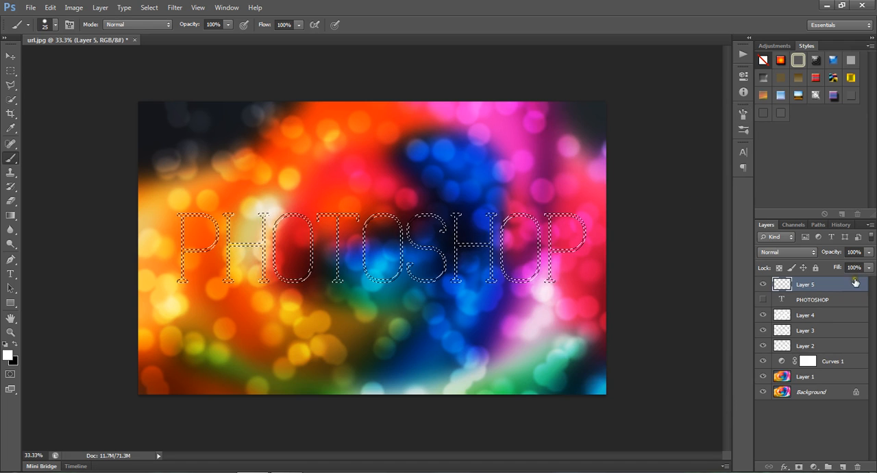
Step: Convert the PHOTOSHOP letter selection into a work path with a tolerance of 0.5 pixels
click(817, 225)
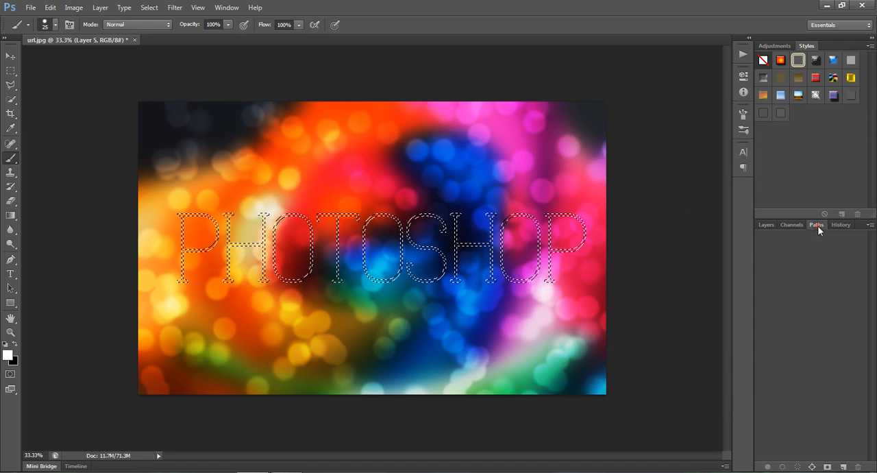
click(867, 227)
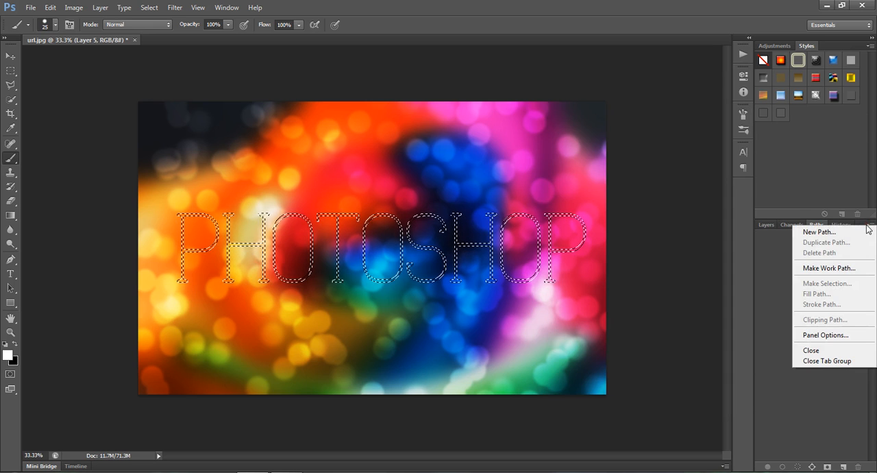
click(828, 267)
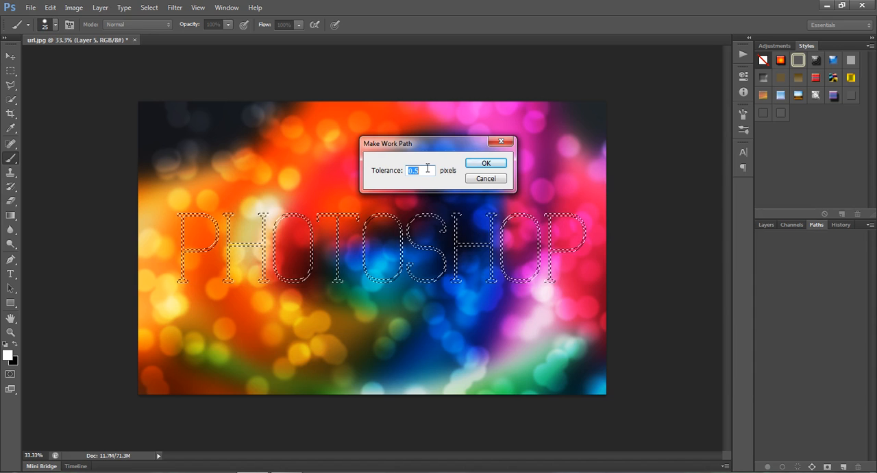
click(483, 163)
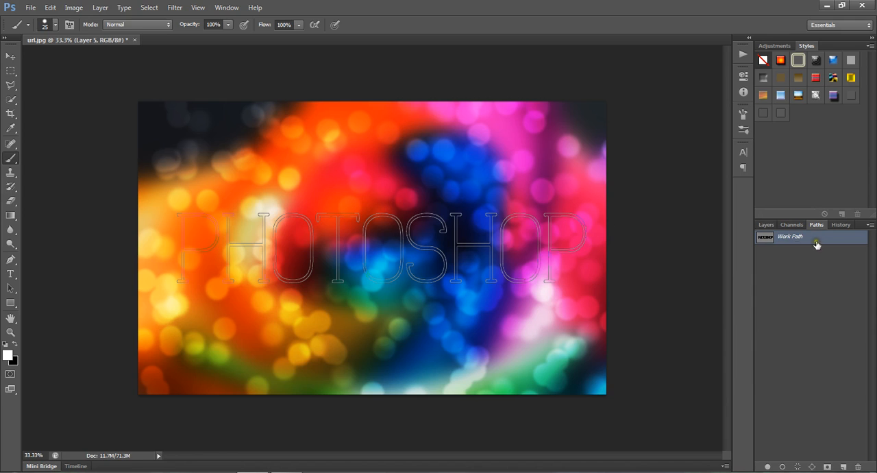
Step: Stroke the letter work path using the Brush tool, without simulated pressure
click(870, 226)
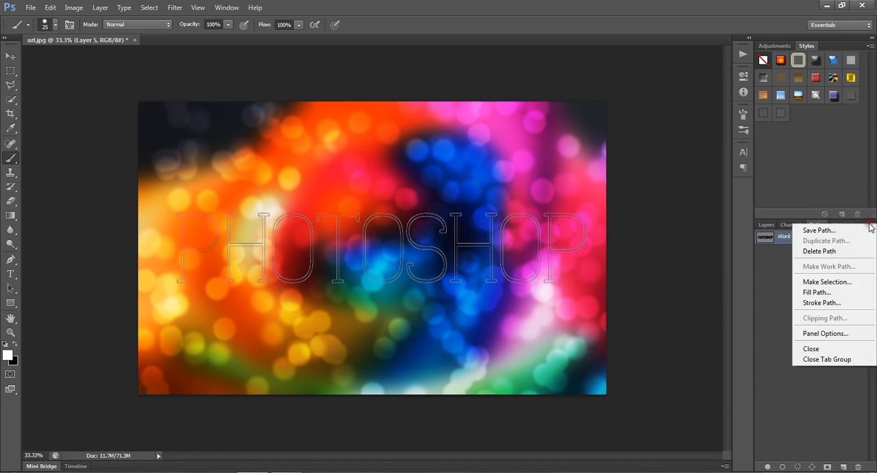
click(841, 306)
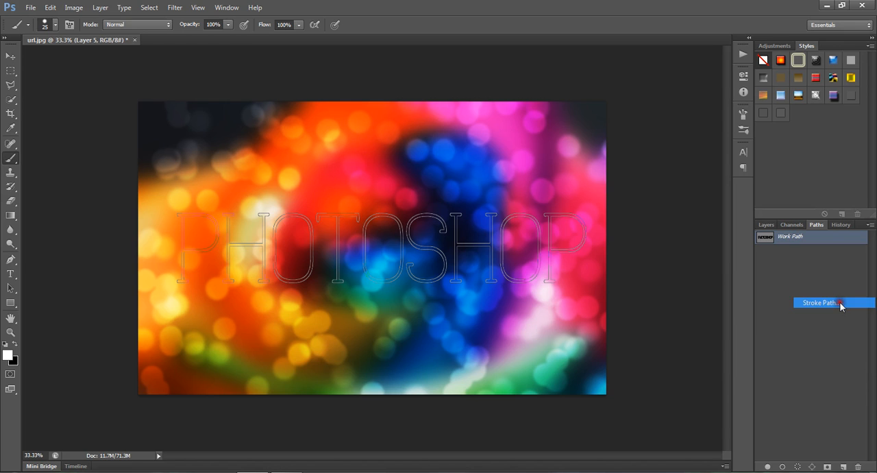
click(406, 168)
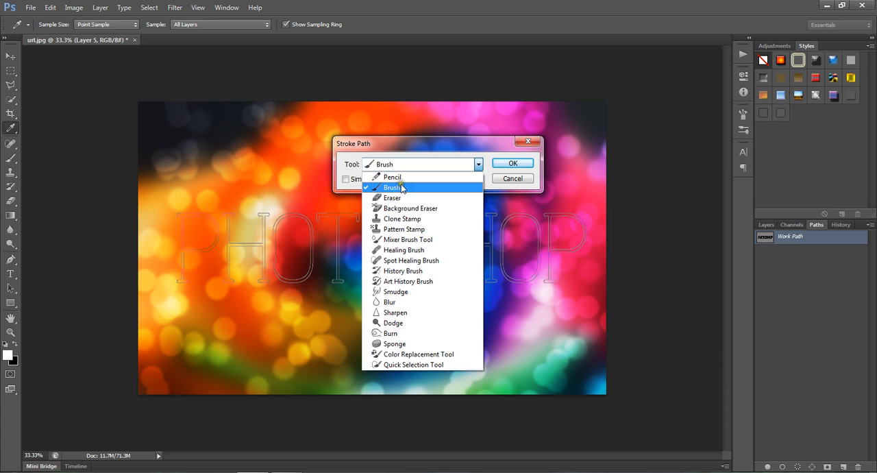
click(404, 177)
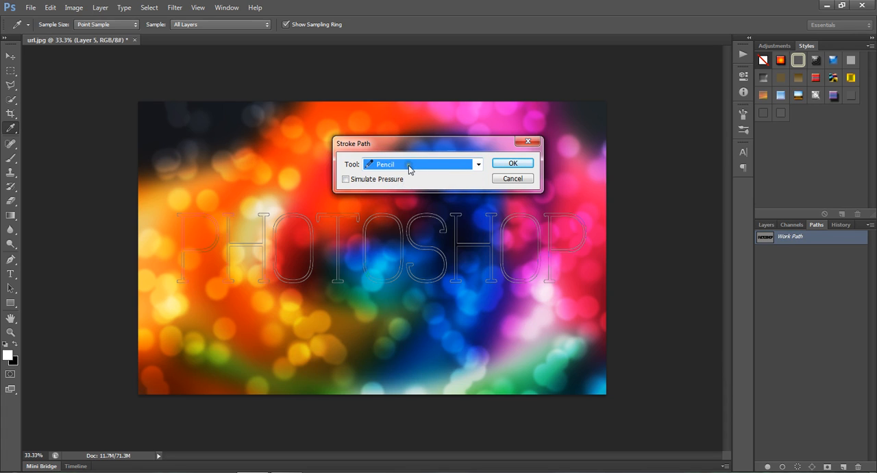
click(408, 167)
click(404, 185)
click(510, 164)
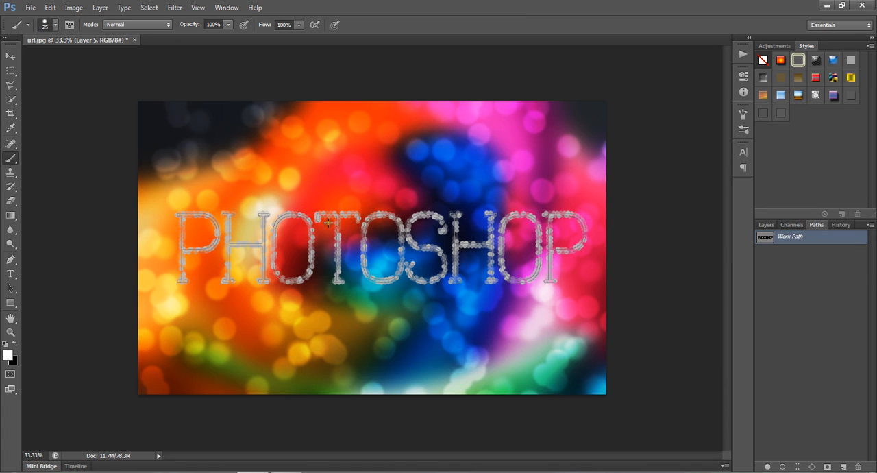
Step: Hide the path outline and compare the image without and with the brushed letter stroke
click(11, 56)
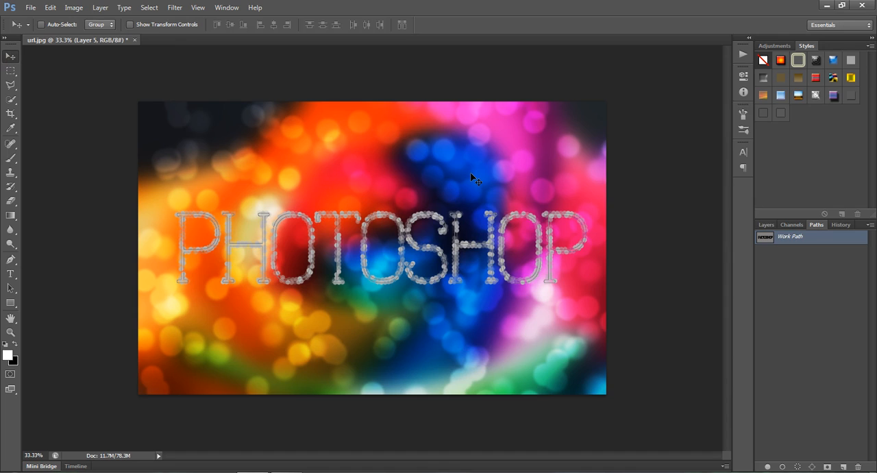
key(ctrl+h)
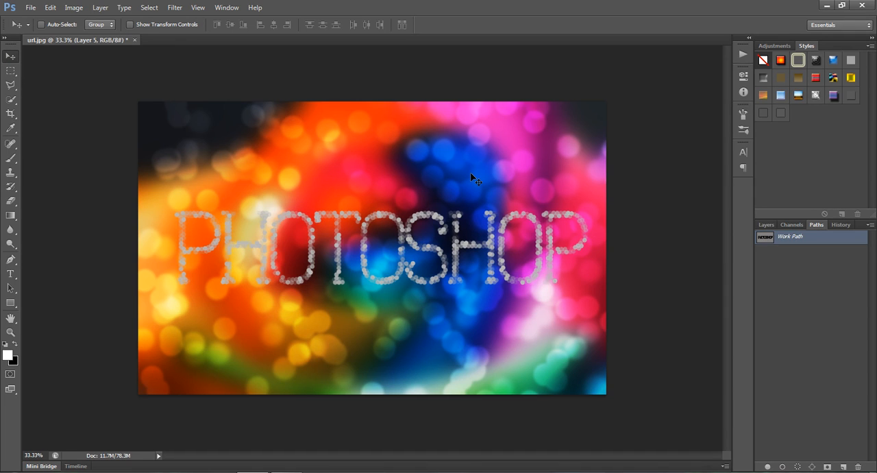
key(ctrl+z)
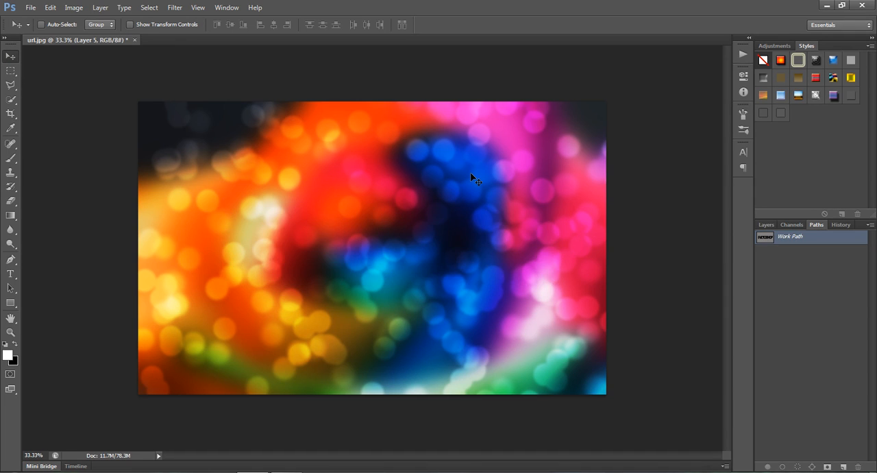
key(ctrl+z)
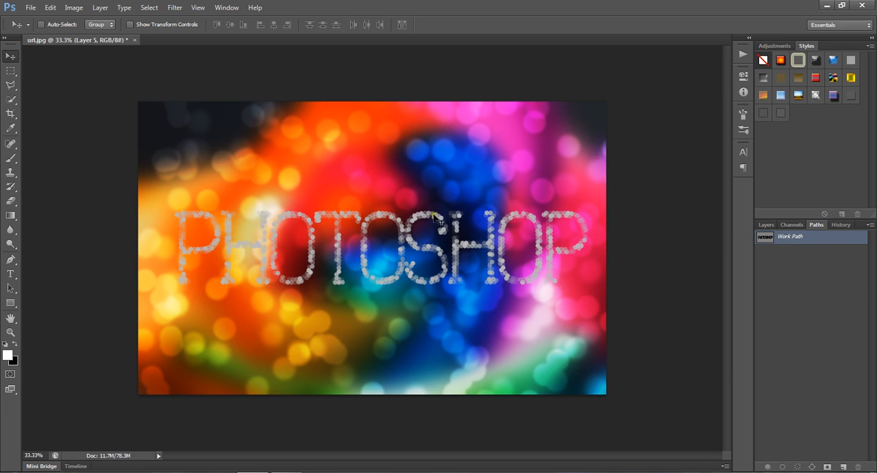
Step: Set the blend mode of Layer 5, which holds the stroked letters, to Color Dodge
click(765, 224)
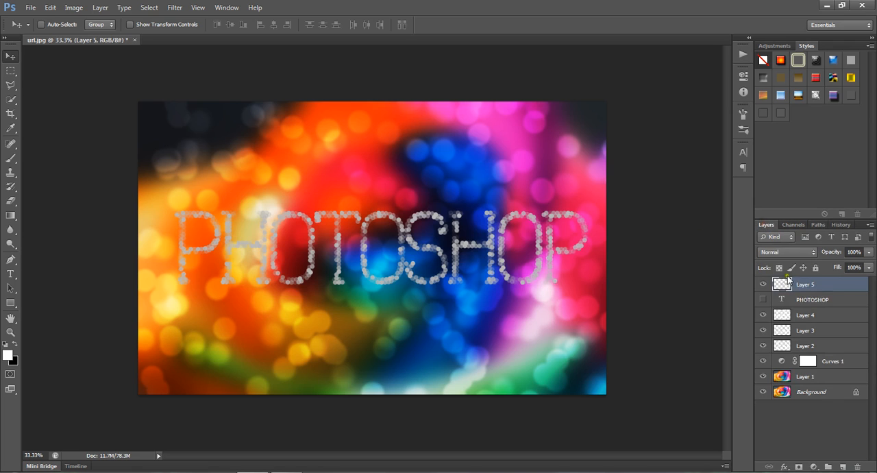
click(788, 252)
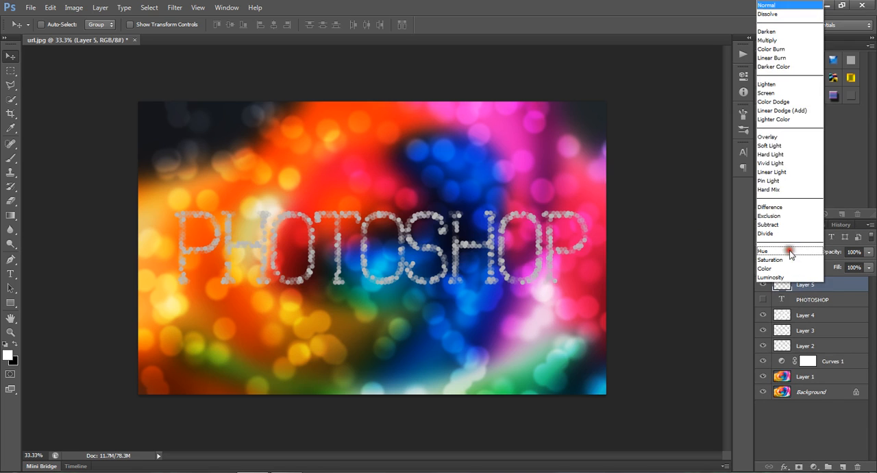
click(778, 102)
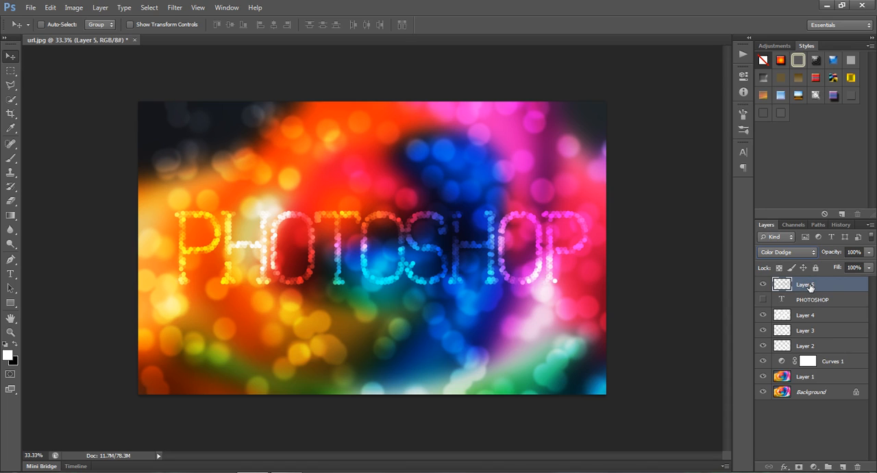
Step: Duplicate Layer 5 and set the copy's opacity to 80%
key(ctrl+j)
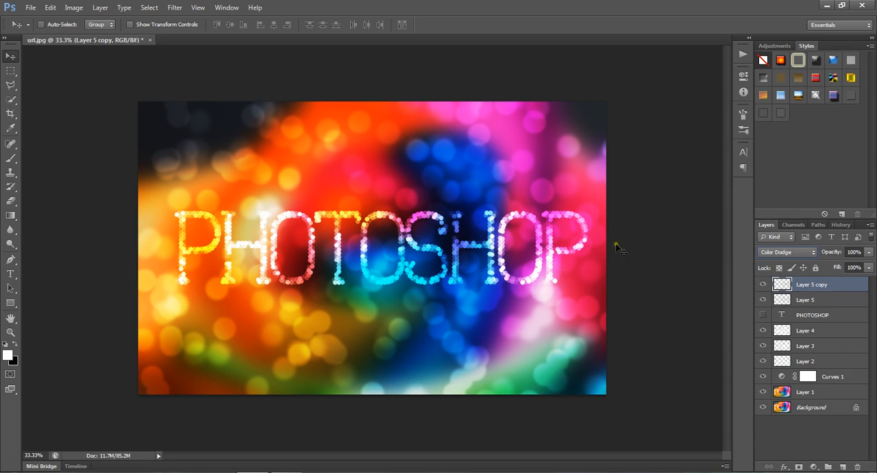
mouse_move(832, 256)
mouse_down()
mouse_move(857, 252)
mouse_move(826, 253)
mouse_up()
text(8)
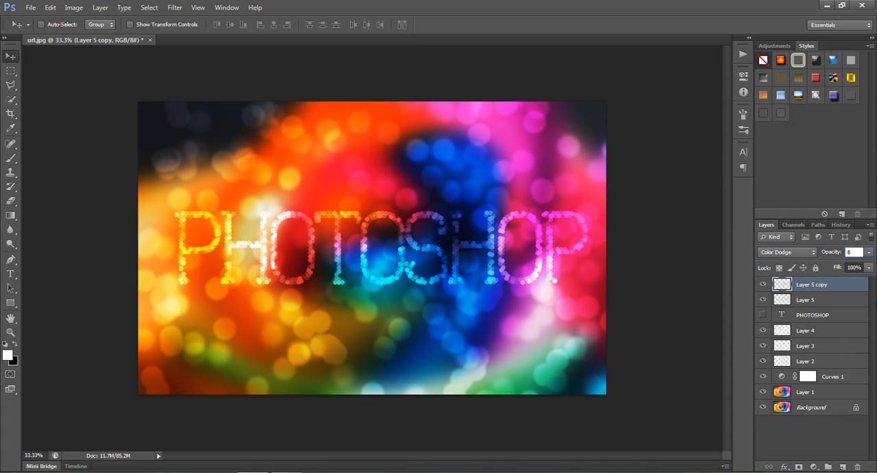
text(0)
key(Return)
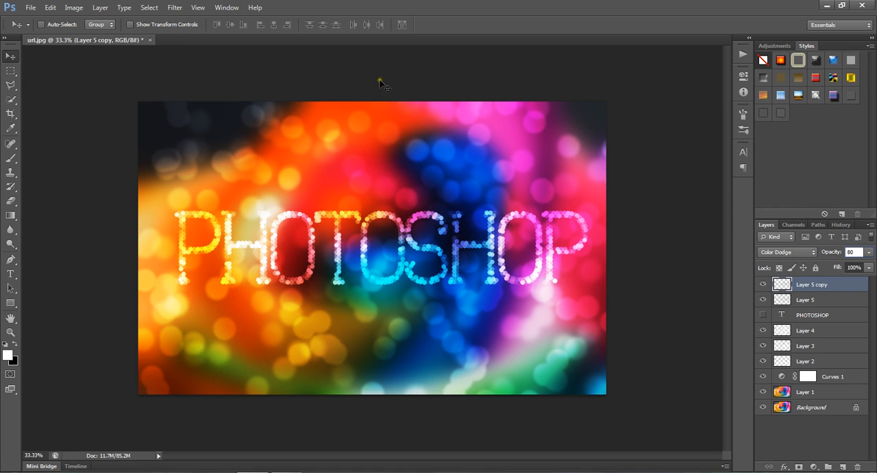
Step: Apply a Gaussian Blur with a 3-pixel radius to Layer 5 copy, comparing the image with and without the preview
click(171, 8)
mouse_move(185, 120)
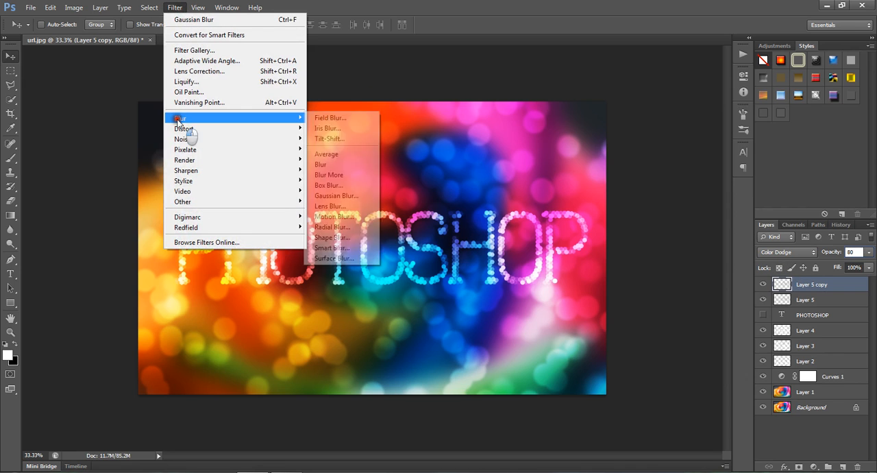
click(336, 195)
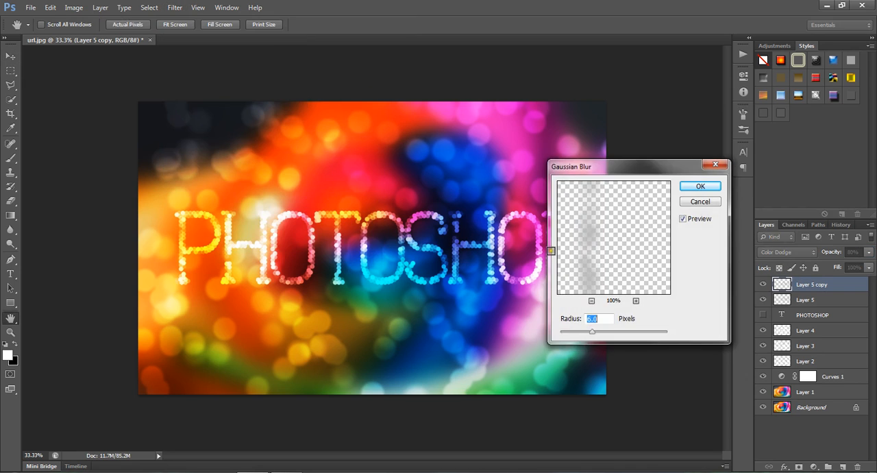
click(591, 301)
click(591, 301)
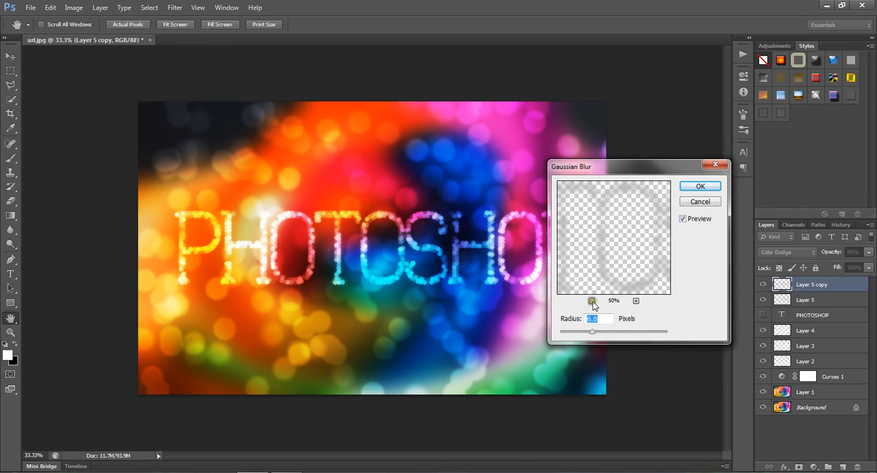
click(591, 301)
click(591, 301)
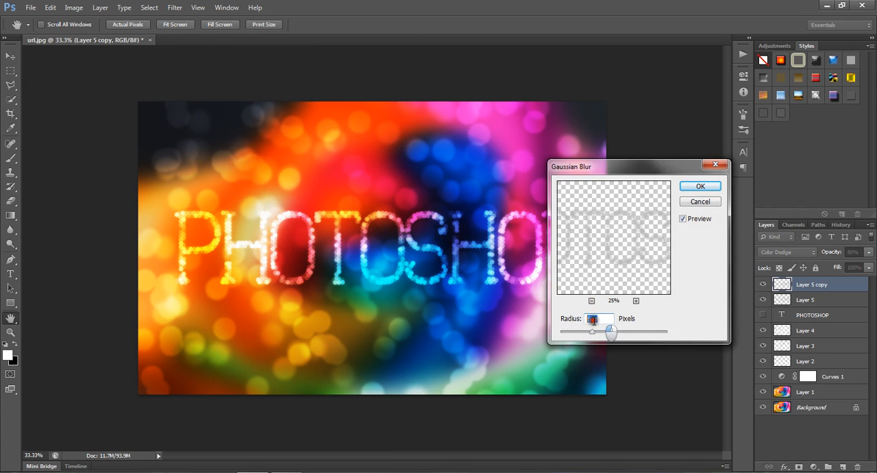
text(3)
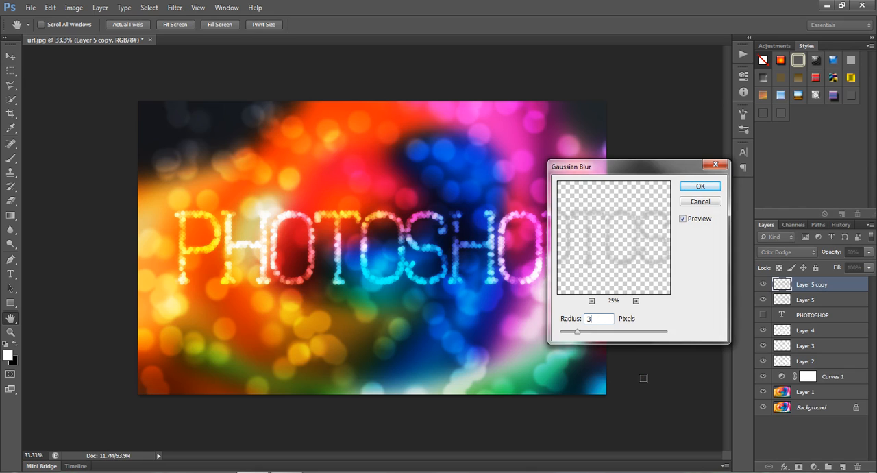
click(683, 220)
click(682, 219)
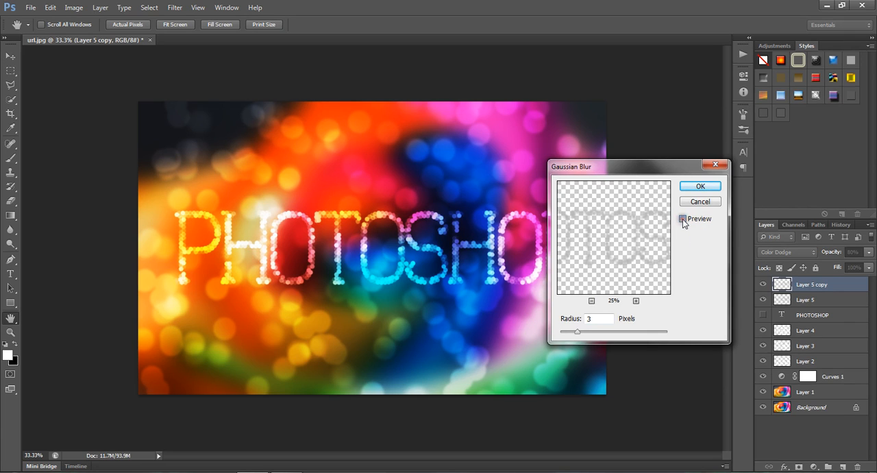
click(683, 220)
click(700, 186)
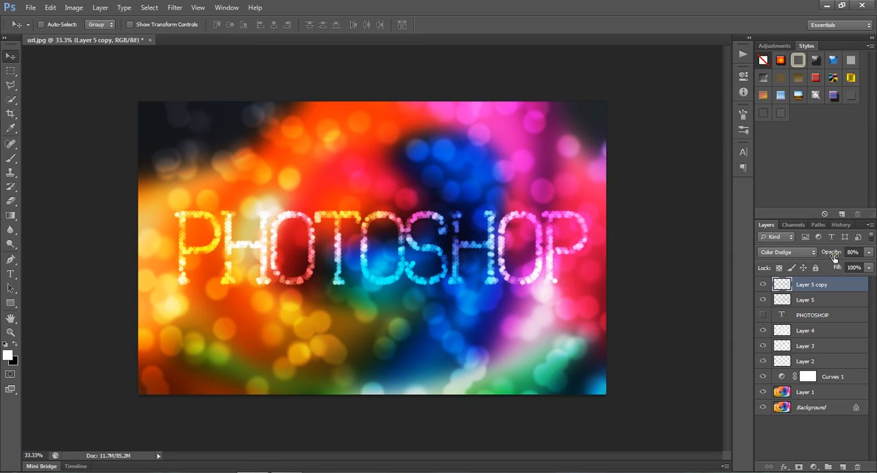
Step: Raise the opacity of Layer 5 copy, which holds the blurred letters, to 100%
drag(833, 253, 874, 264)
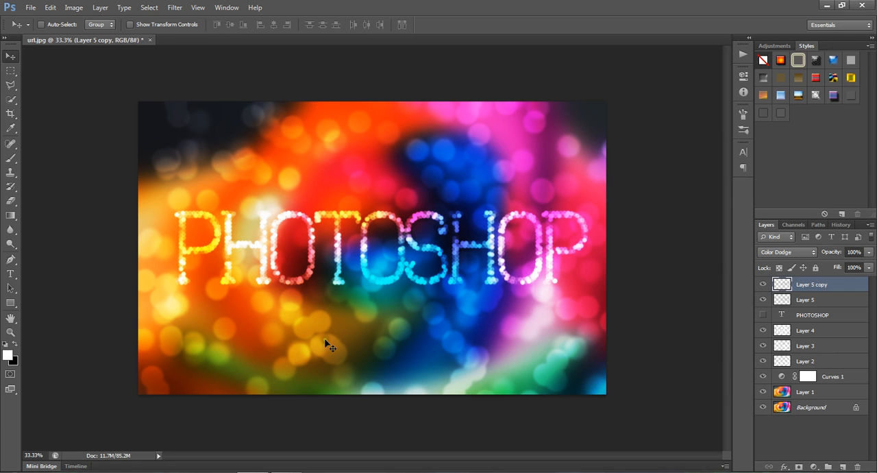
mouse_move(287, 471)
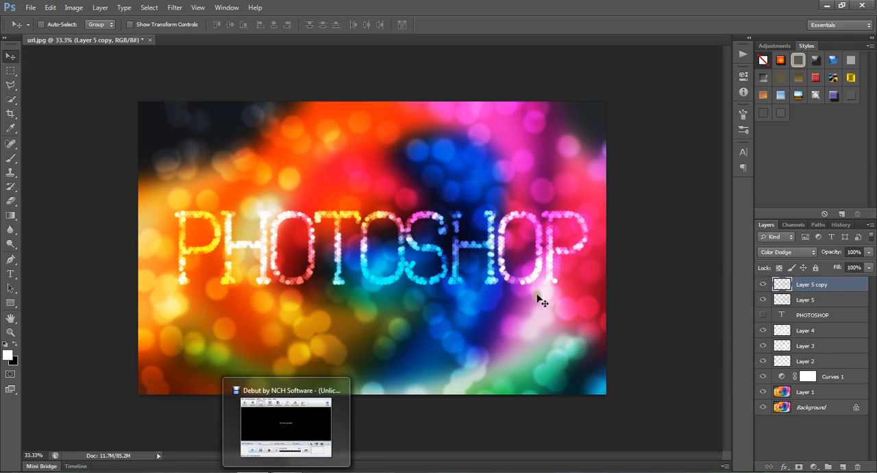